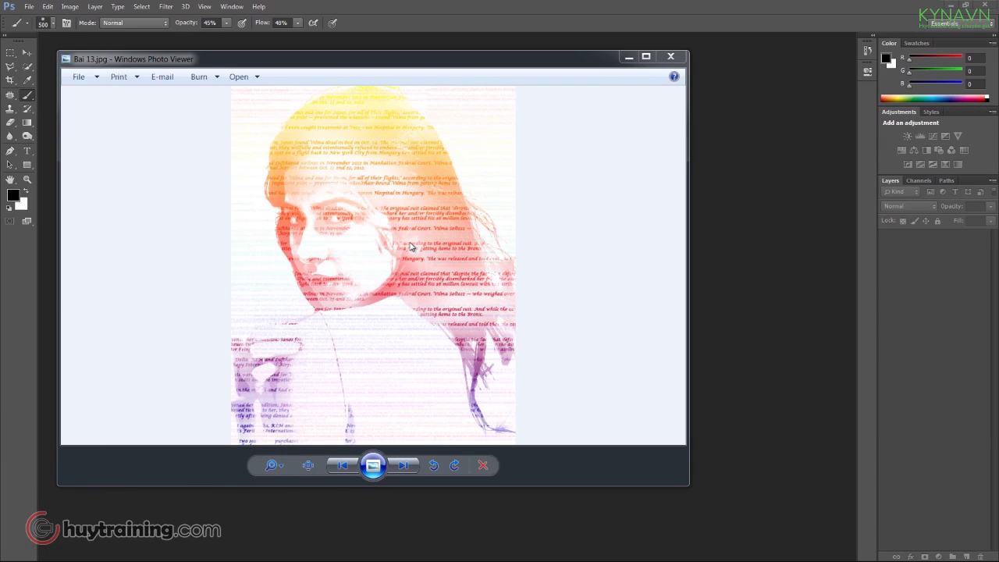
Flip to the original portrait photo, then back to the finished text portrait
left_click(406, 466)
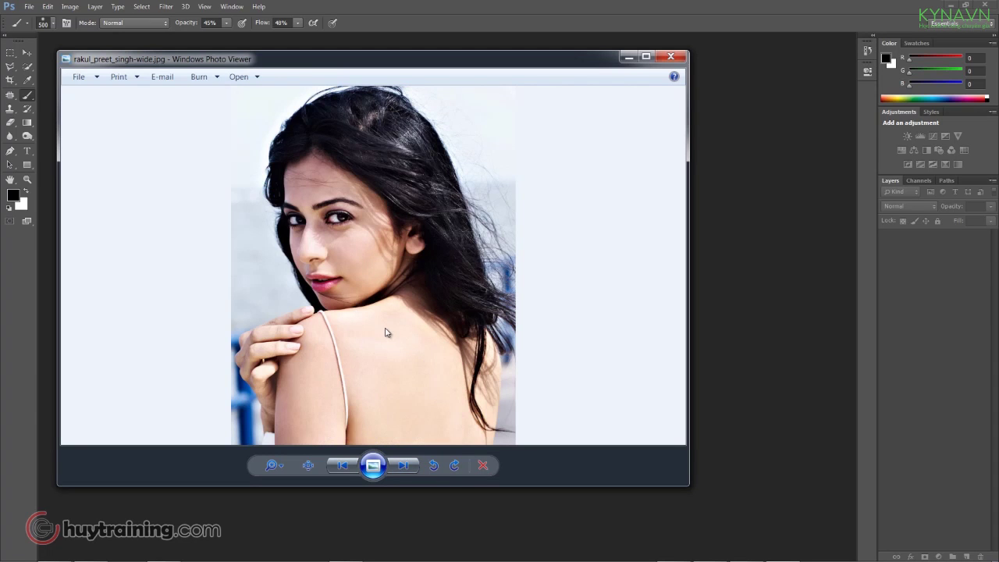
left_click(406, 465)
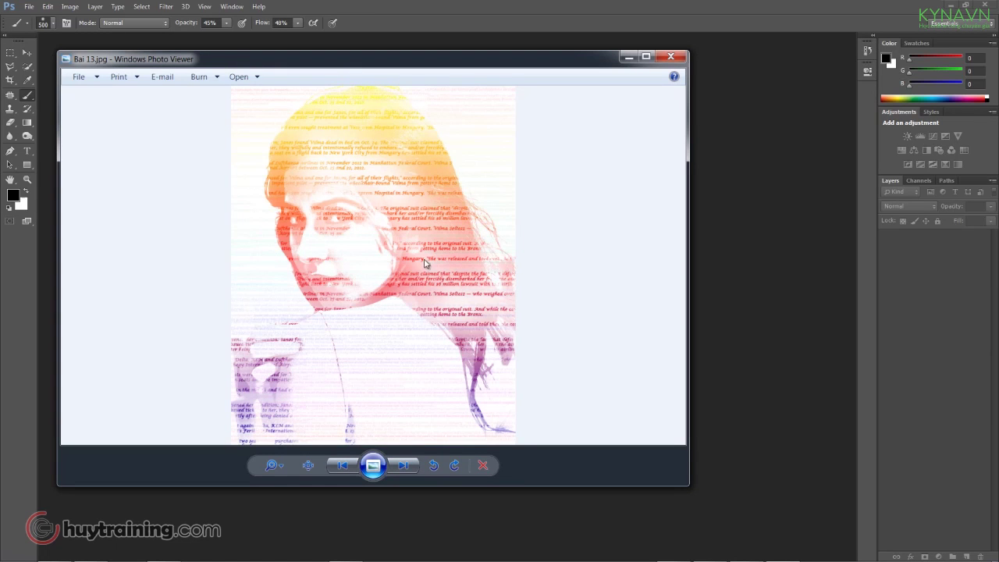
Close the photo viewer and open rakul_preet_singh-wide.jpg in Photoshop
left_click(740, 179)
key("ctrl+o")
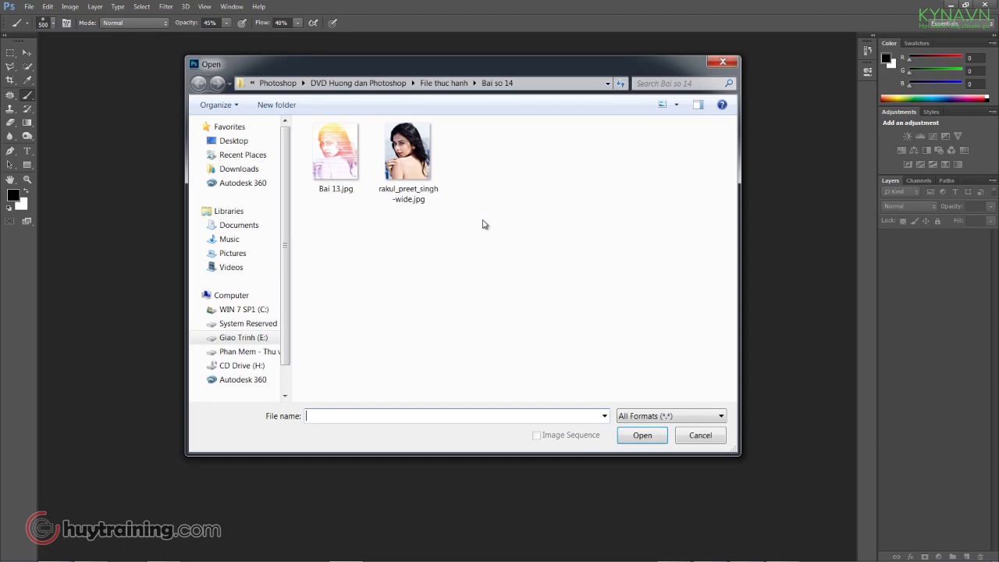
left_click(411, 166)
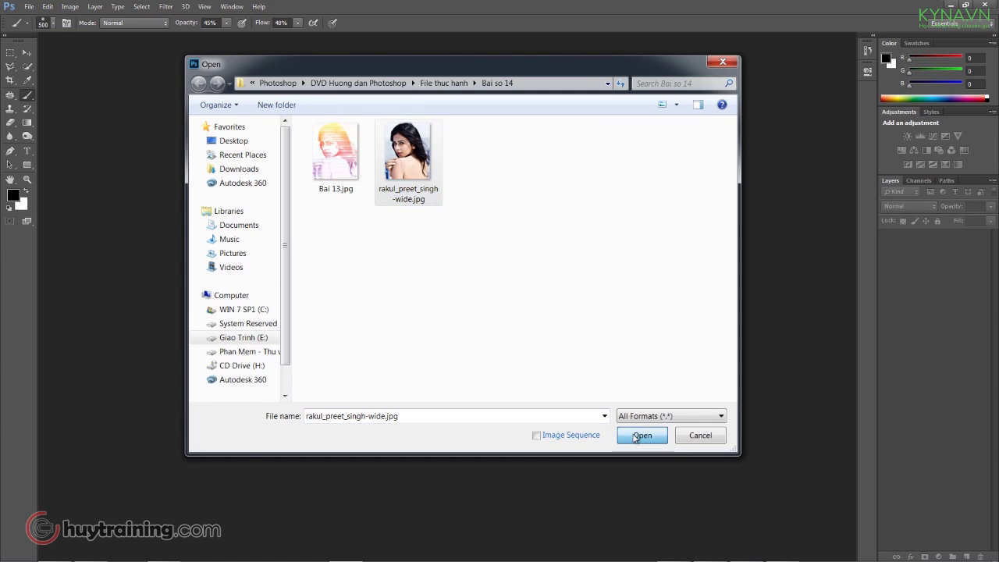
left_click(642, 434)
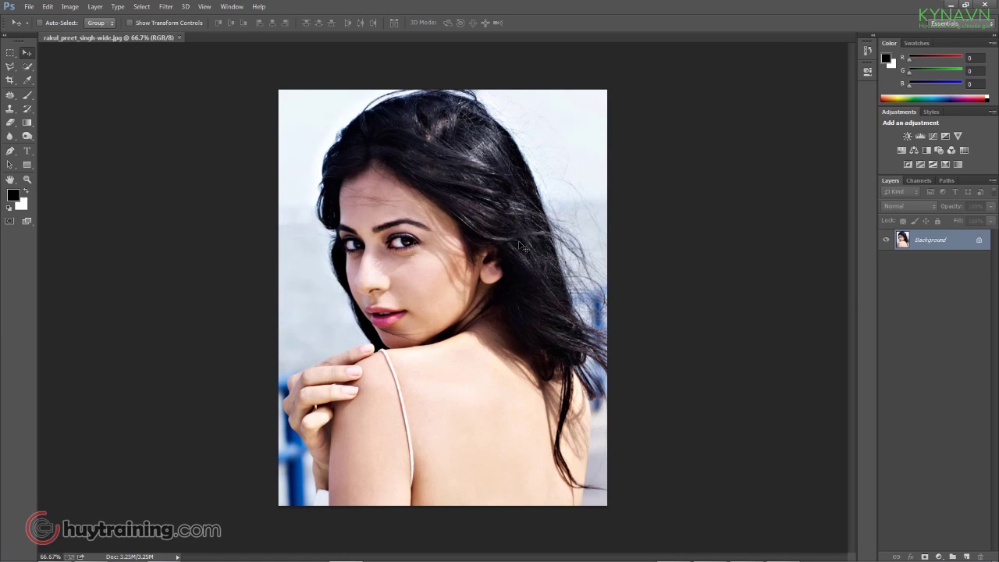
Convert the locked Background layer into an editable Layer 0
double_click(929, 243)
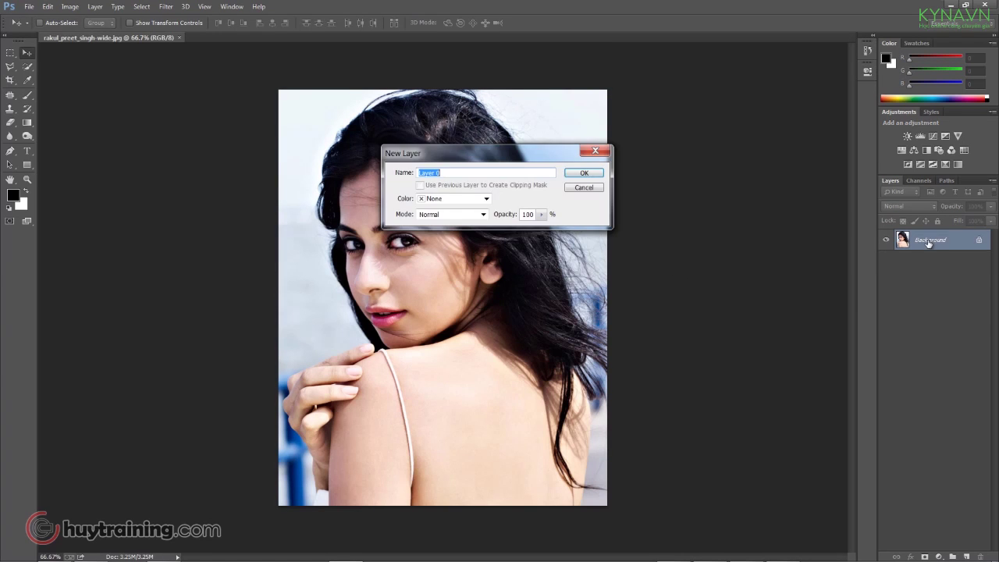
left_click(584, 173)
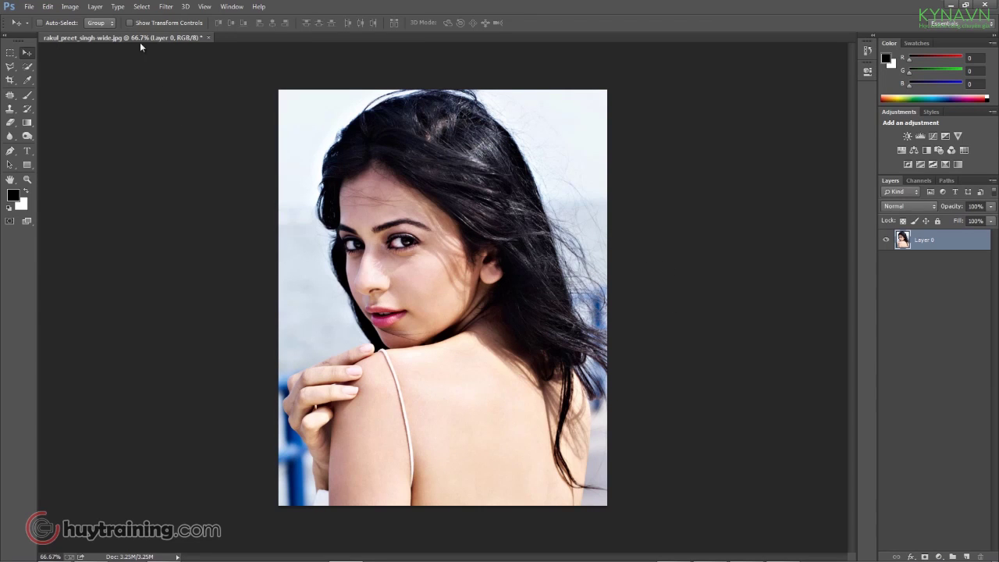
left_click(142, 6)
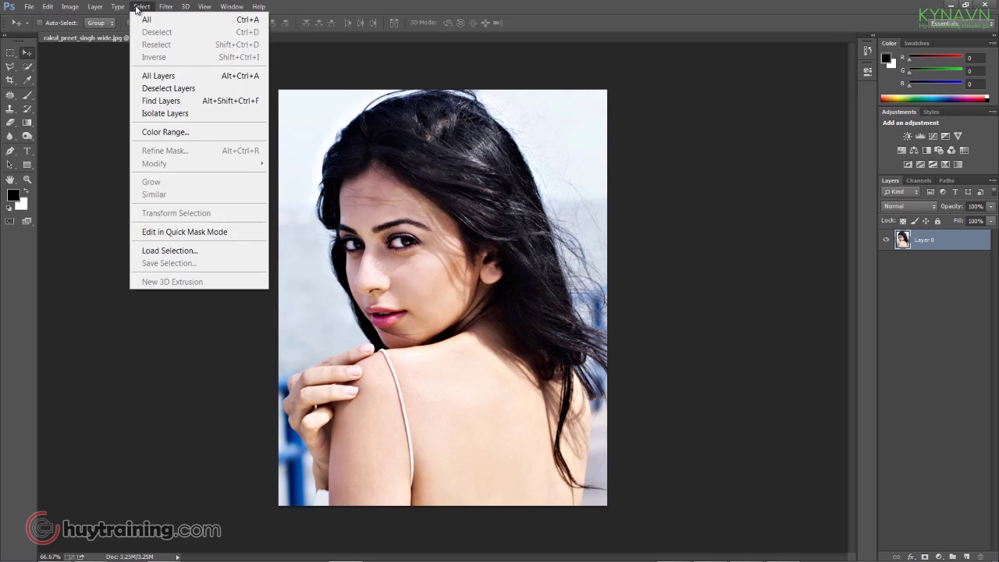
Select the photo's Shadows with Color Range
left_click(170, 133)
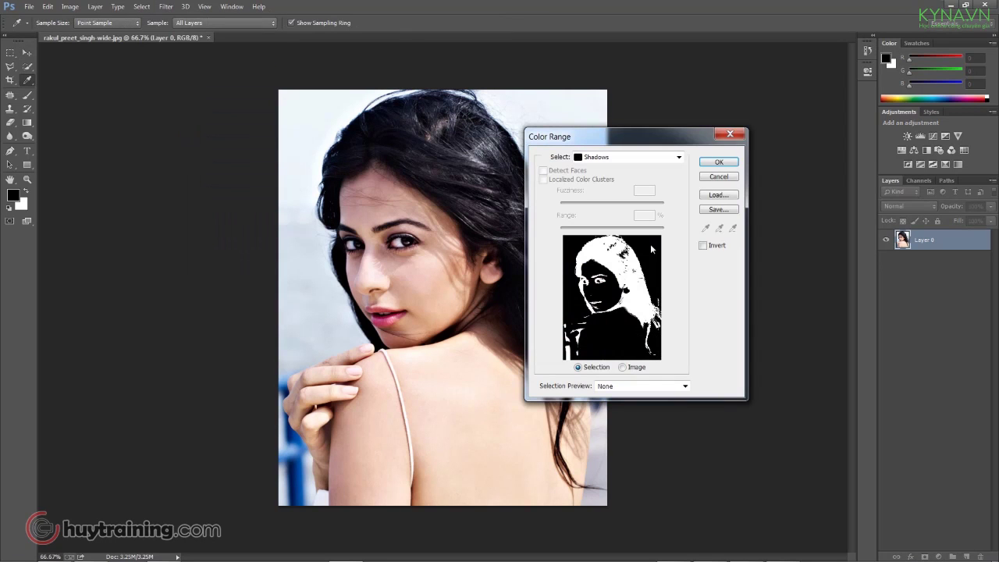
left_click(595, 158)
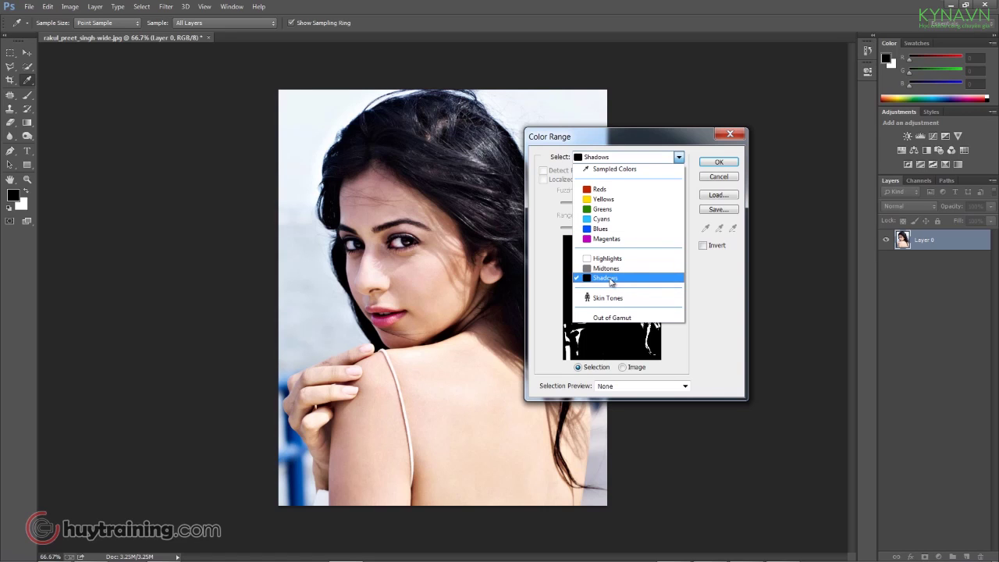
left_click(611, 282)
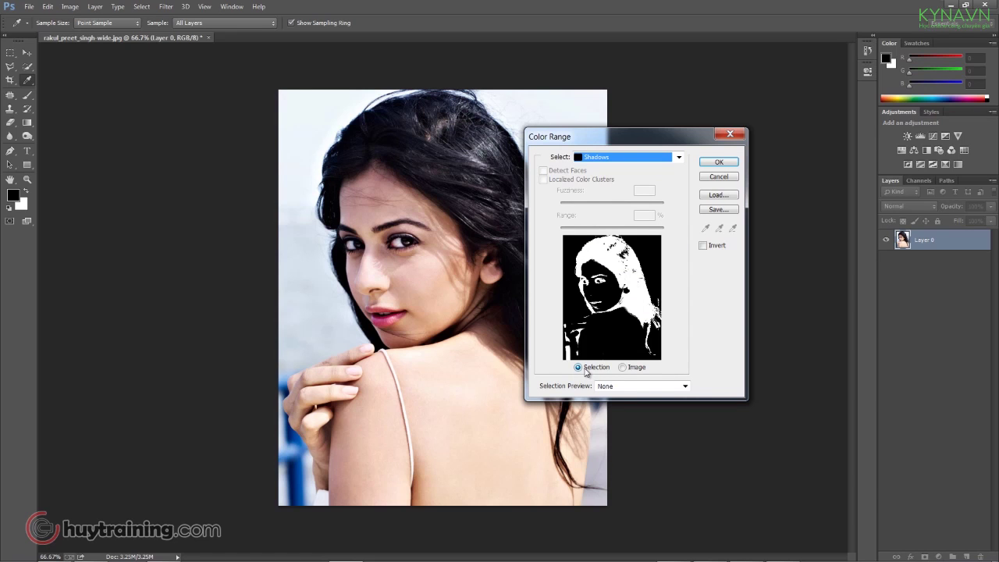
left_click(720, 163)
key("v")
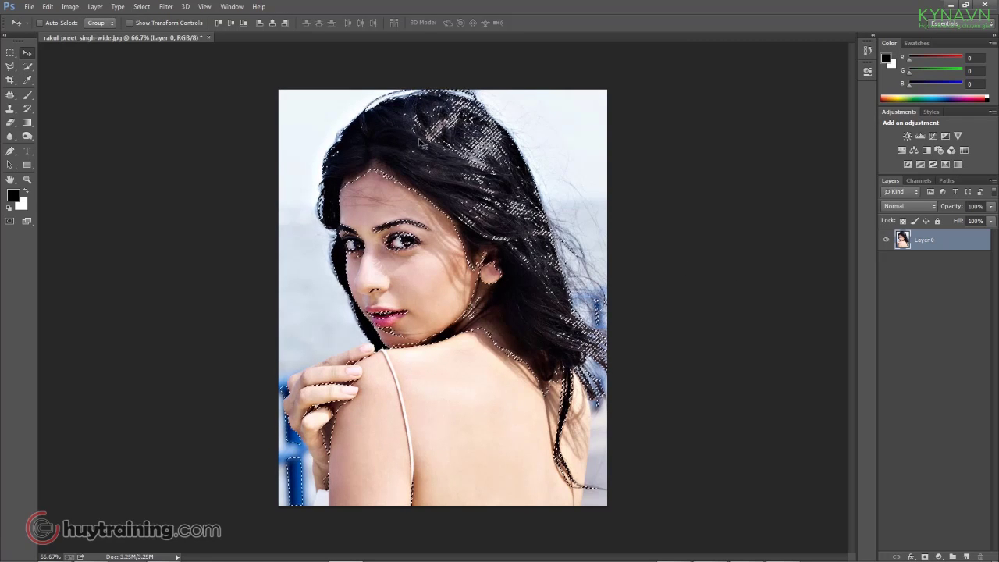
Copy the shadows onto a new Layer 1, check the cutout, then select Layer 0
key("ctrl+c")
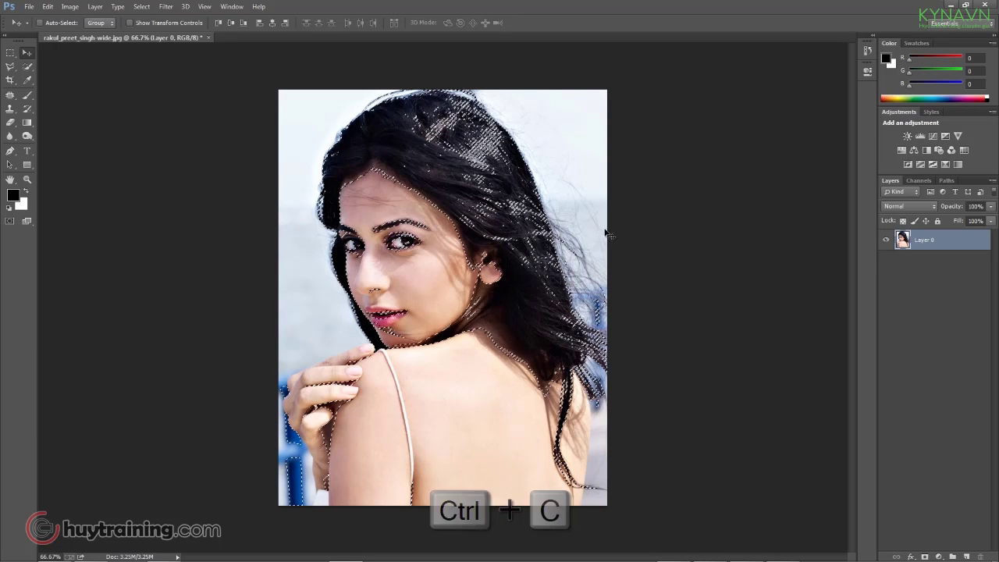
key("ctrl+v")
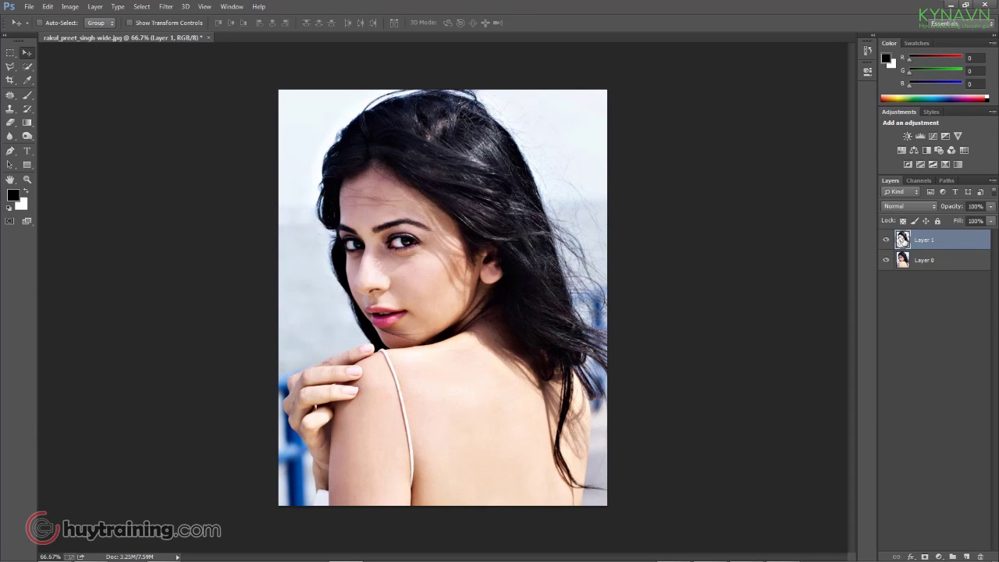
left_click(887, 260)
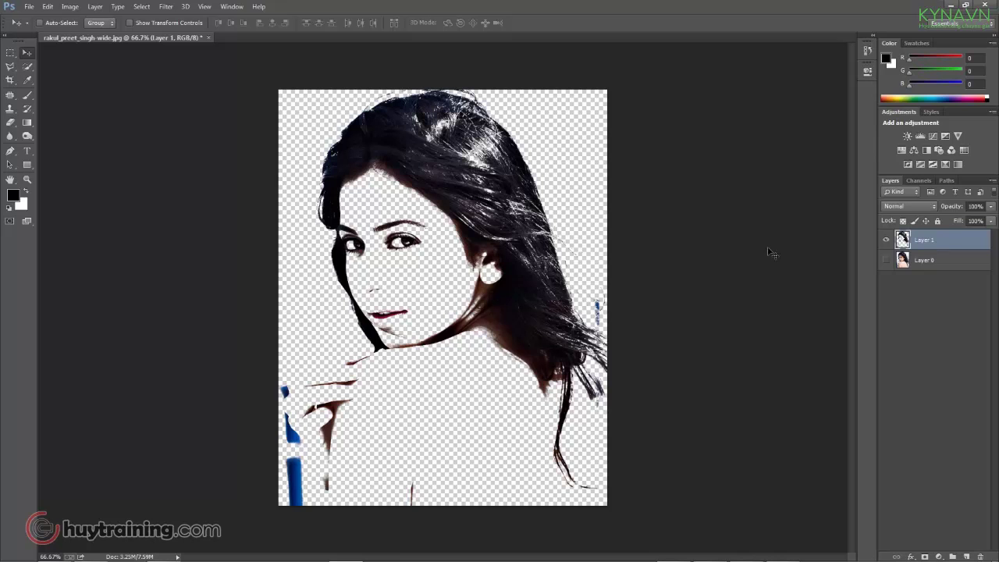
left_click(887, 261)
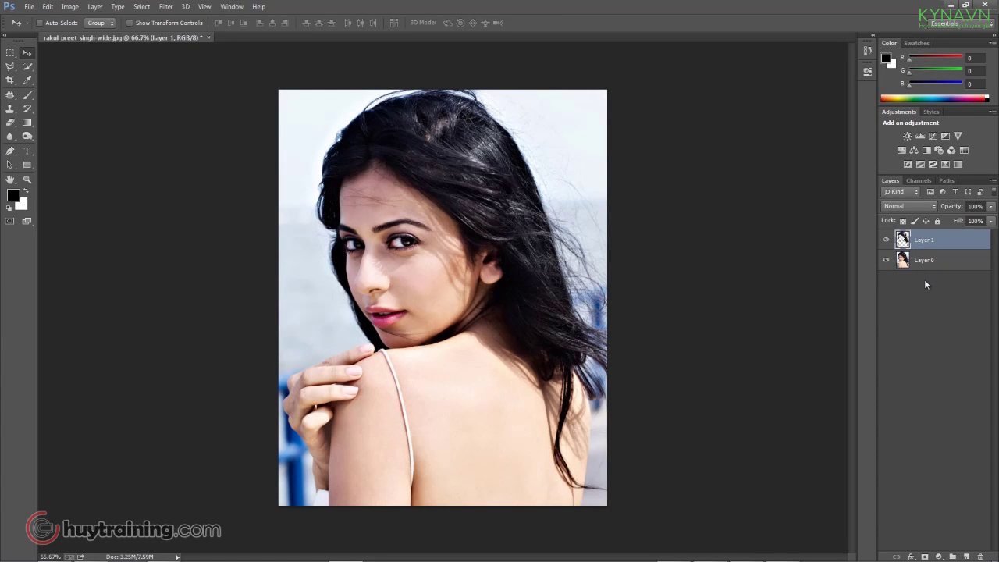
left_click(903, 264)
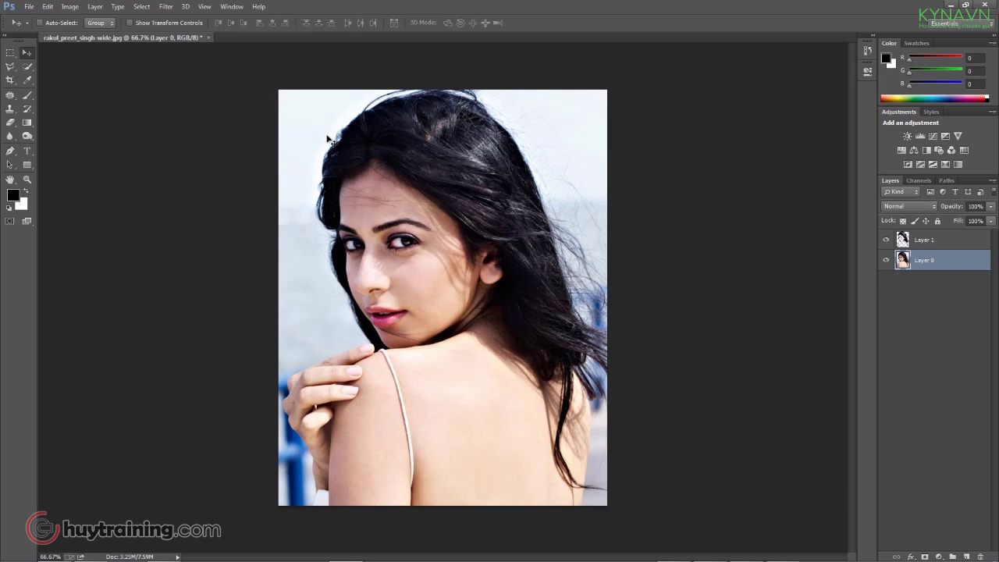
Copy the photo's Midtones, selected via Color Range, onto a new Layer 2
left_click(141, 7)
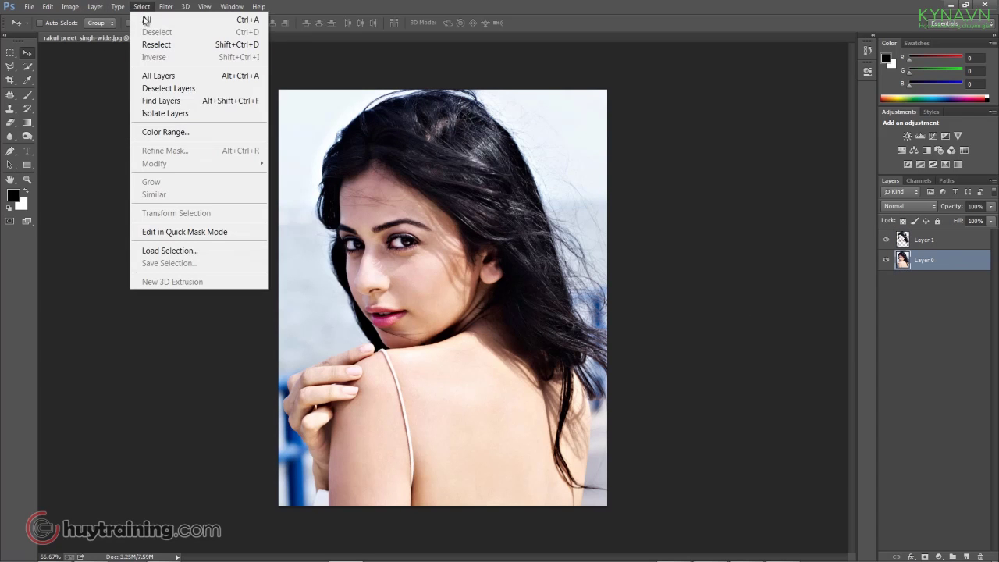
left_click(176, 133)
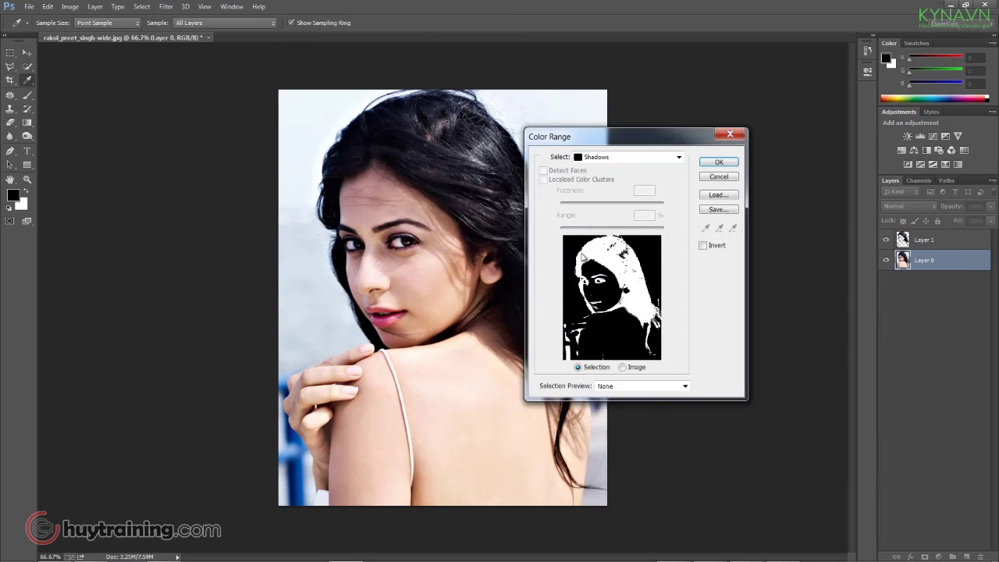
left_click(624, 159)
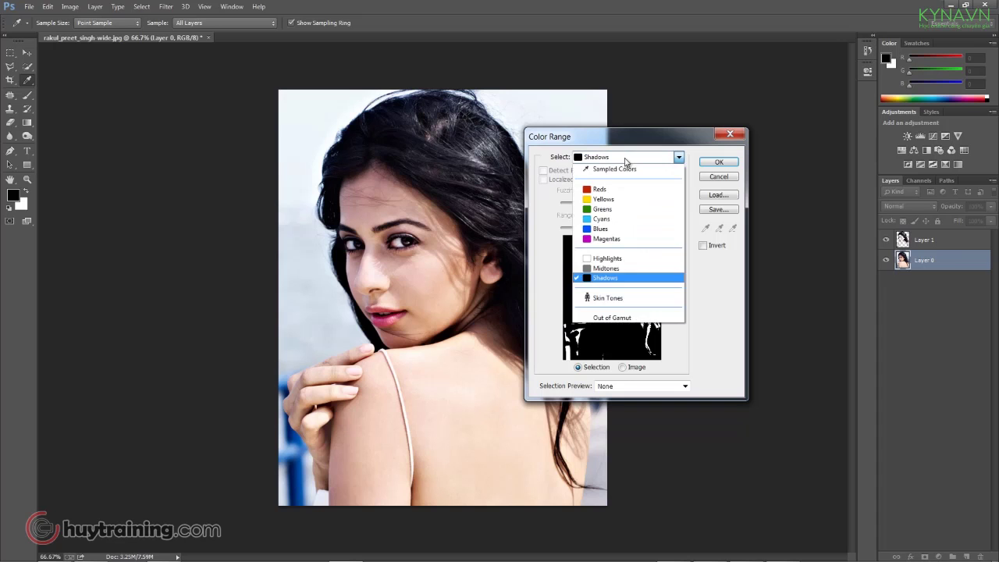
left_click(618, 271)
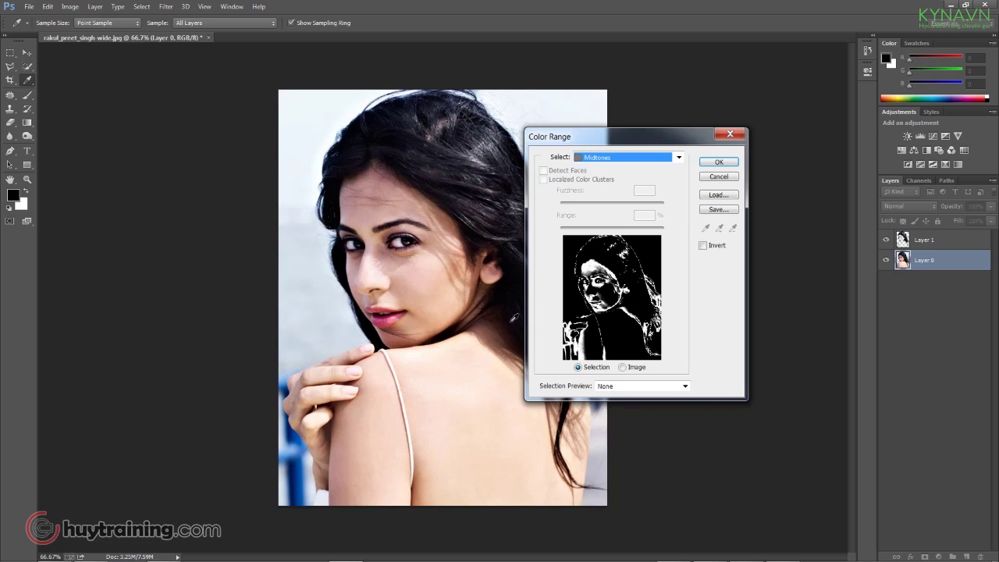
left_click(727, 163)
key("v")
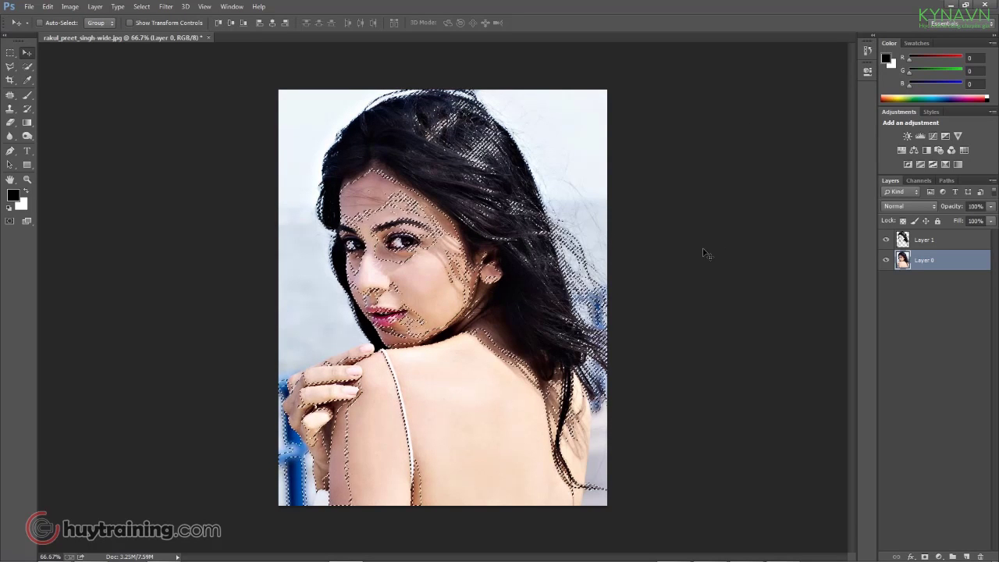
key("ctrl+c")
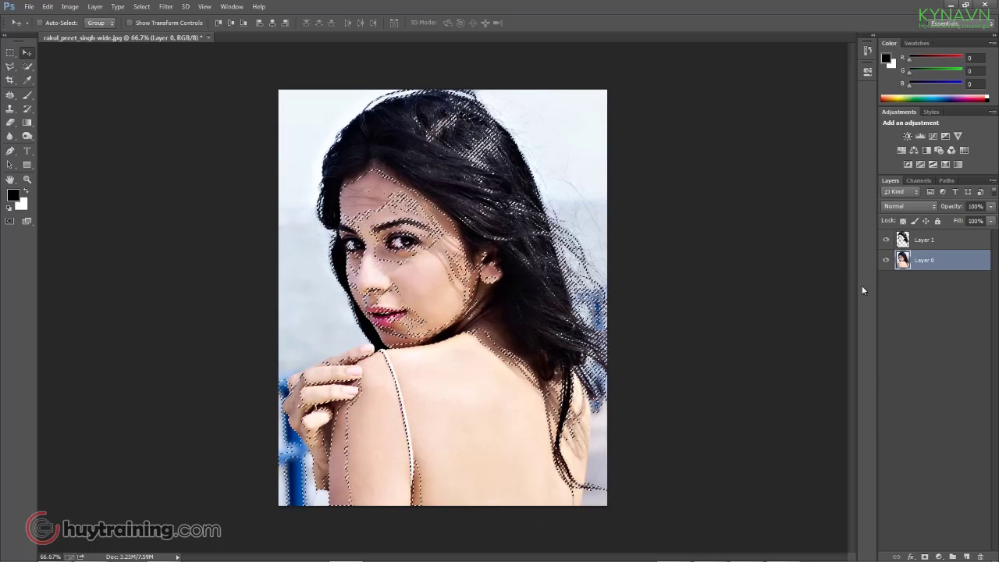
key("ctrl+v")
key("ctrl+v")
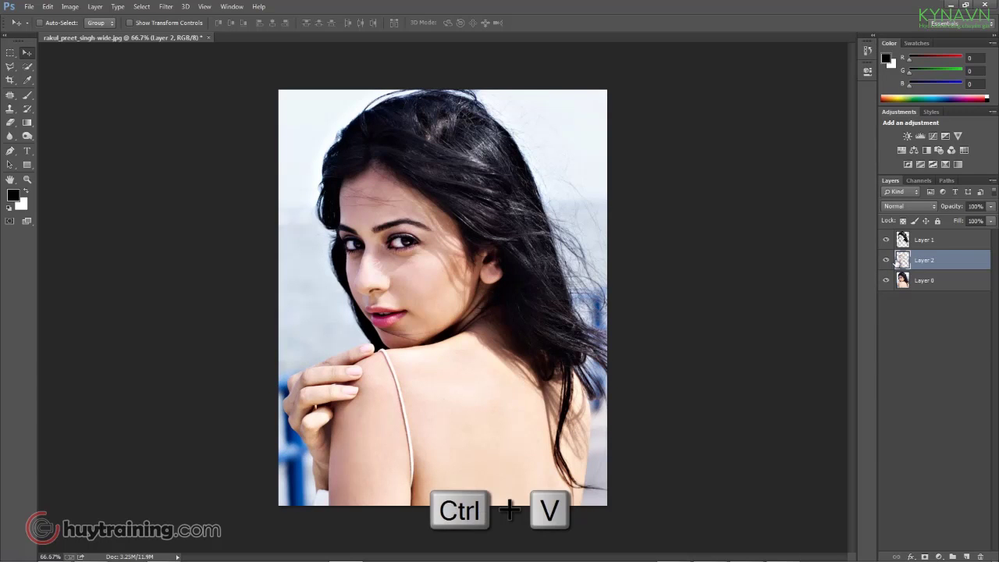
Hide Layer 2 and Layer 0 so only Layer 1 shows, and select Layer 1
left_click(886, 260, "alt")
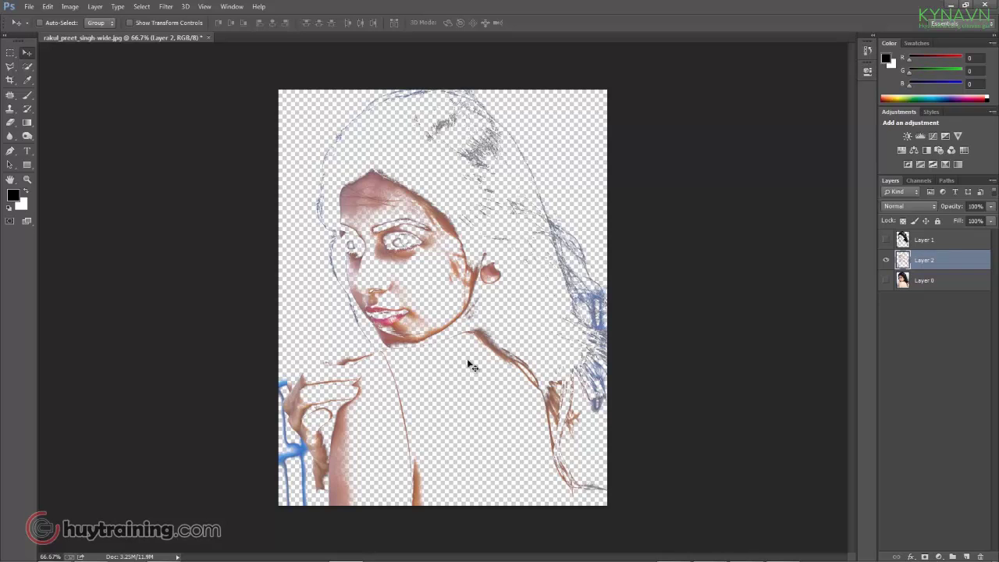
left_click(886, 241)
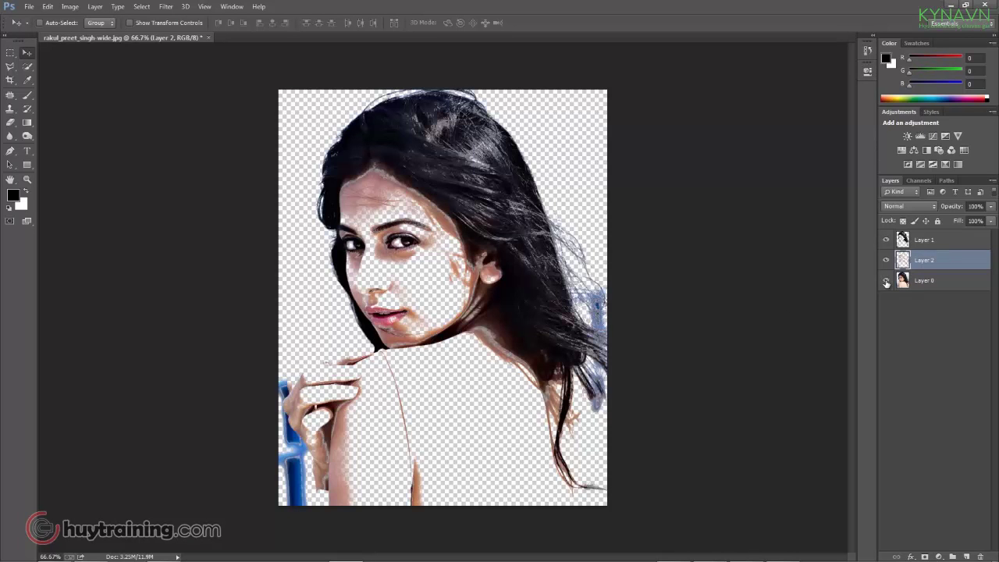
left_click(886, 281)
left_click(887, 260)
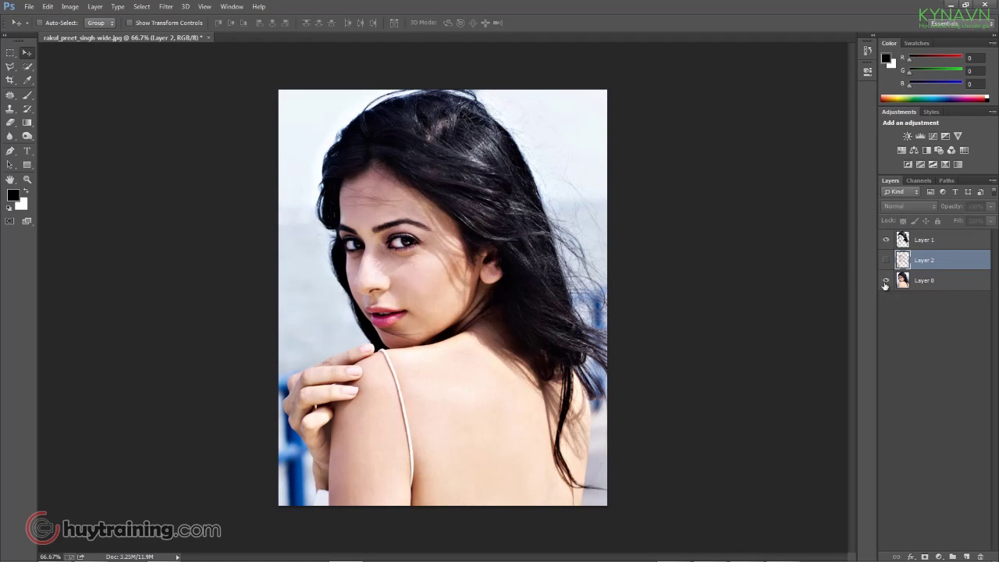
left_click(886, 280)
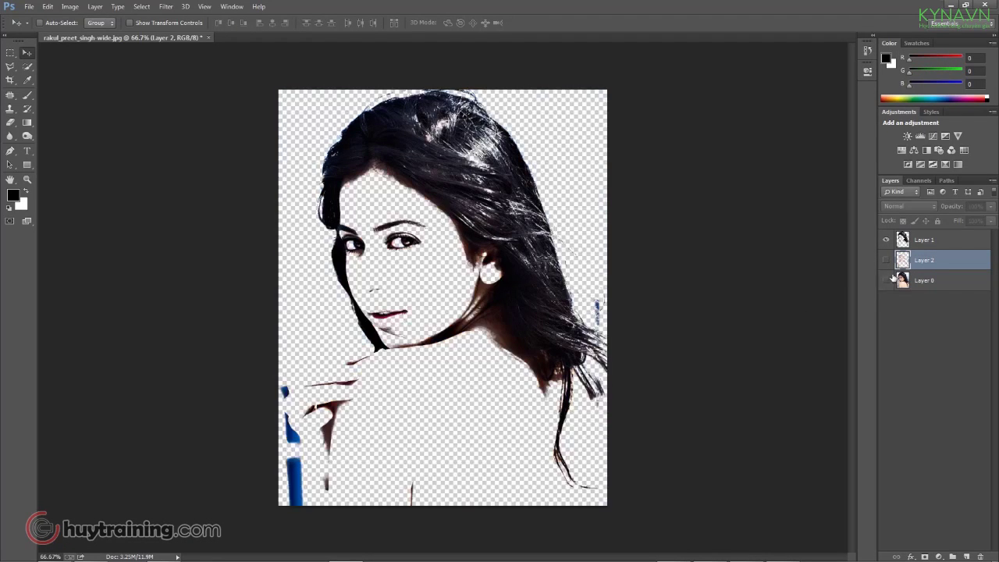
left_click(921, 241)
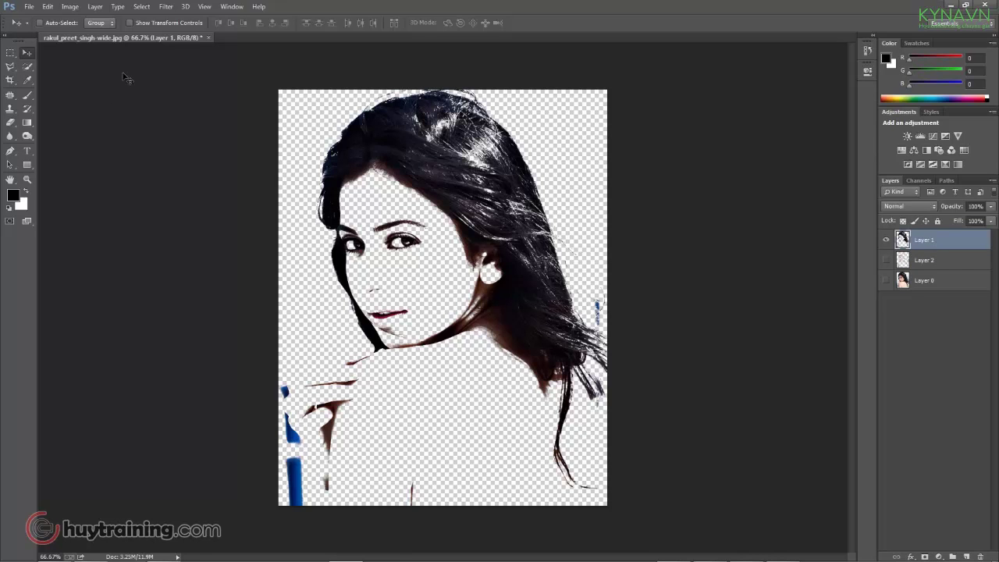
Fill Layer 1 with Black, keeping Preserve Transparency checked
left_click(52, 9)
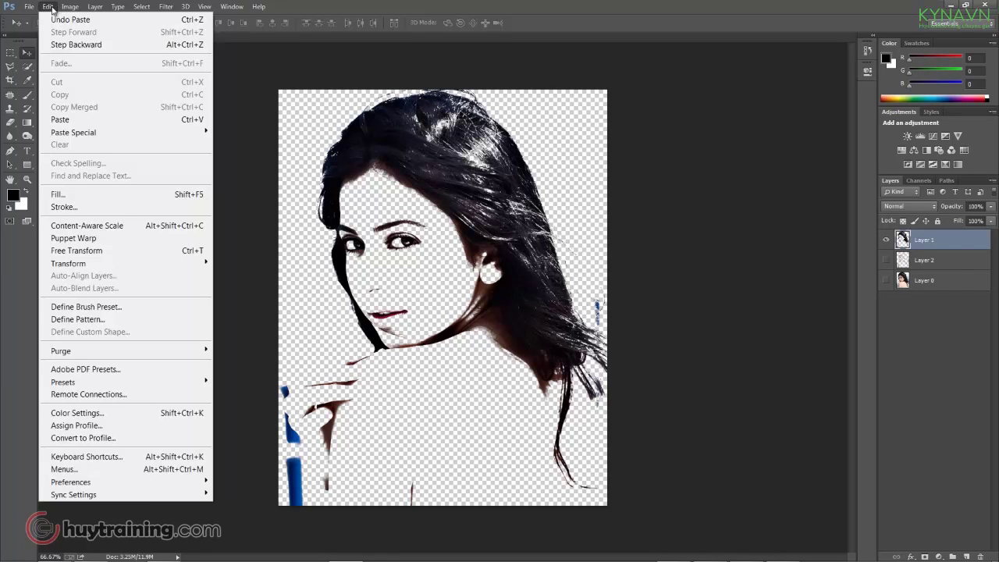
left_click(131, 200)
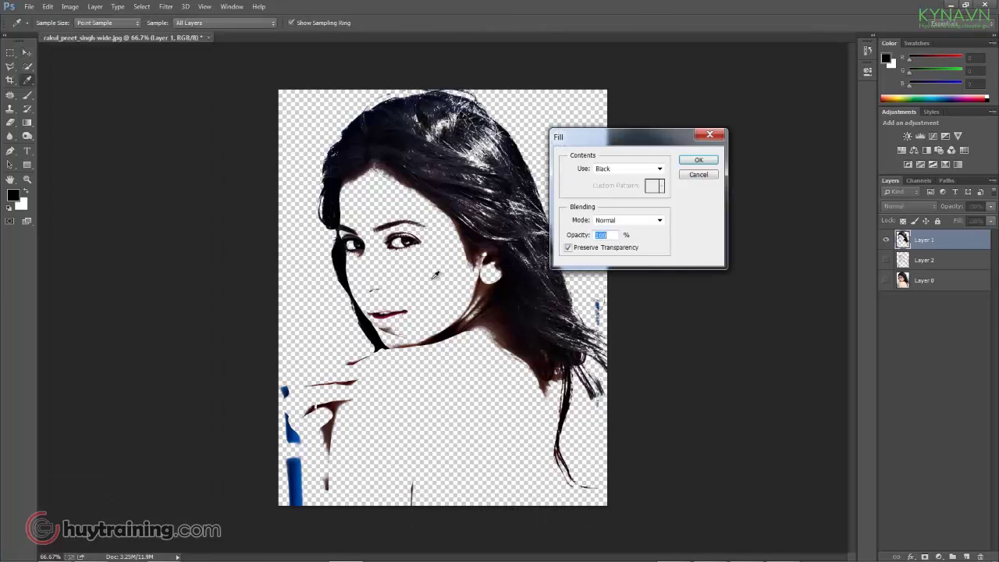
left_click(610, 169)
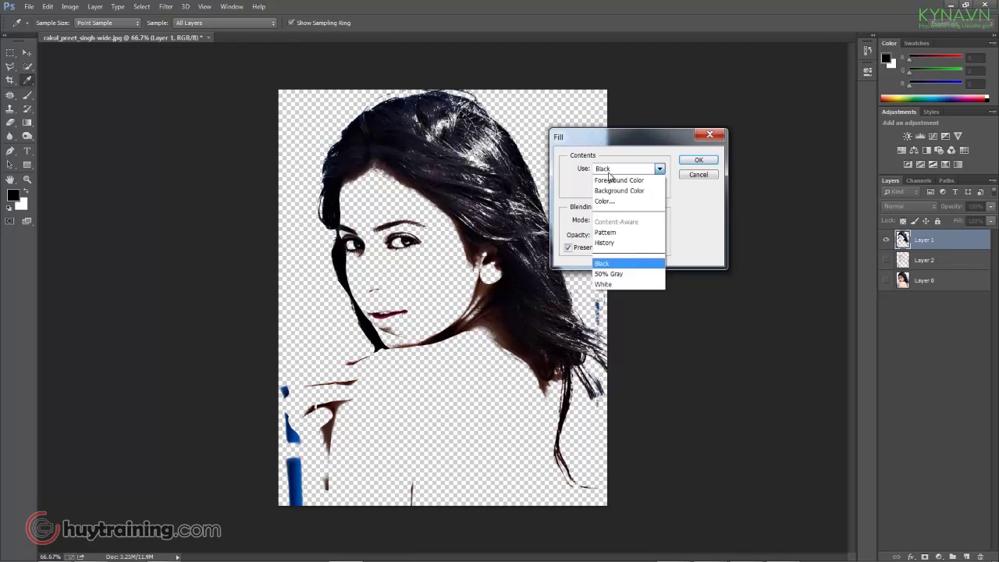
left_click(616, 265)
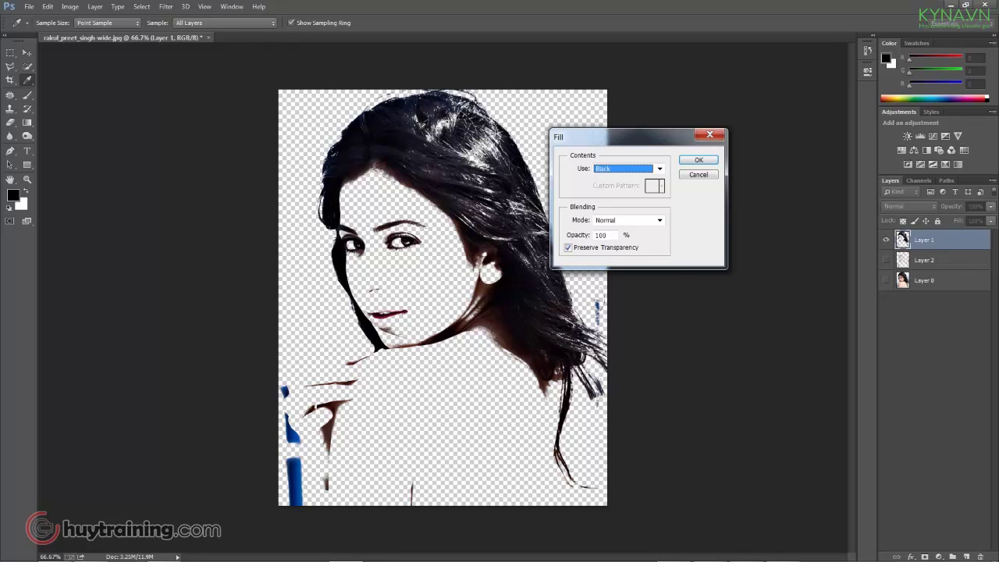
left_click(569, 247)
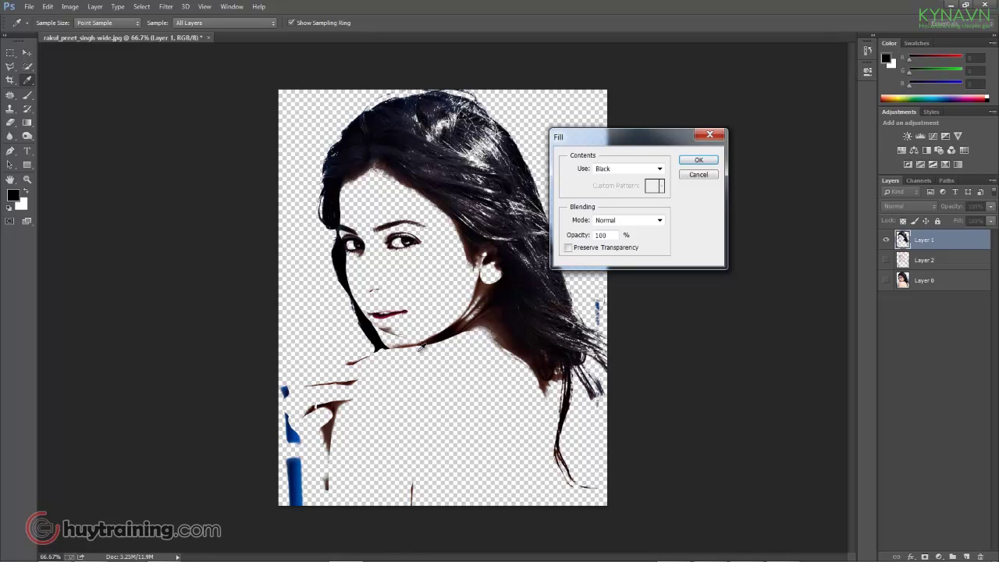
left_click(568, 248)
left_click(699, 160)
key("v")
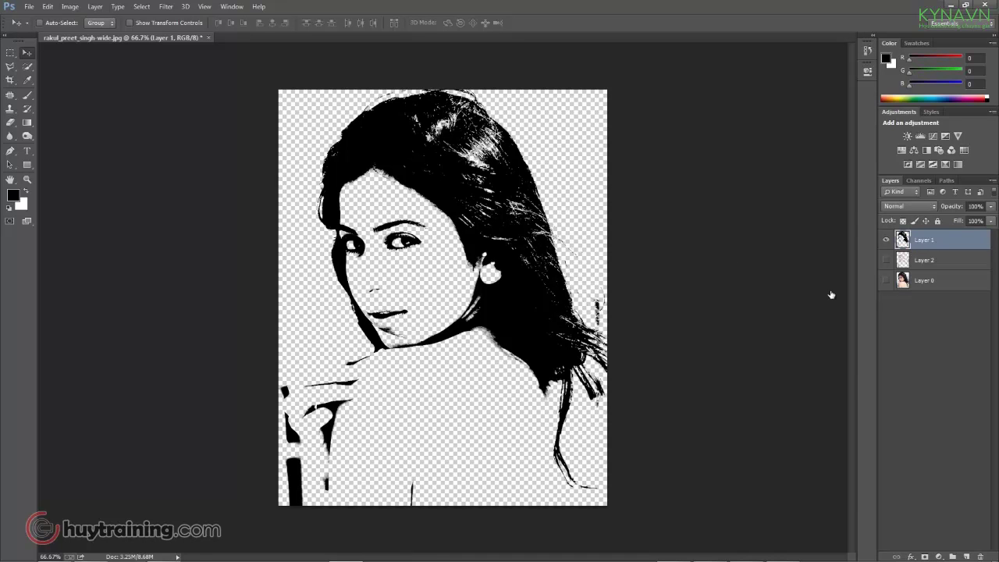
Select and show Layer 2, hide Layer 1, and fill Layer 2 with 50% Gray
left_click(902, 263)
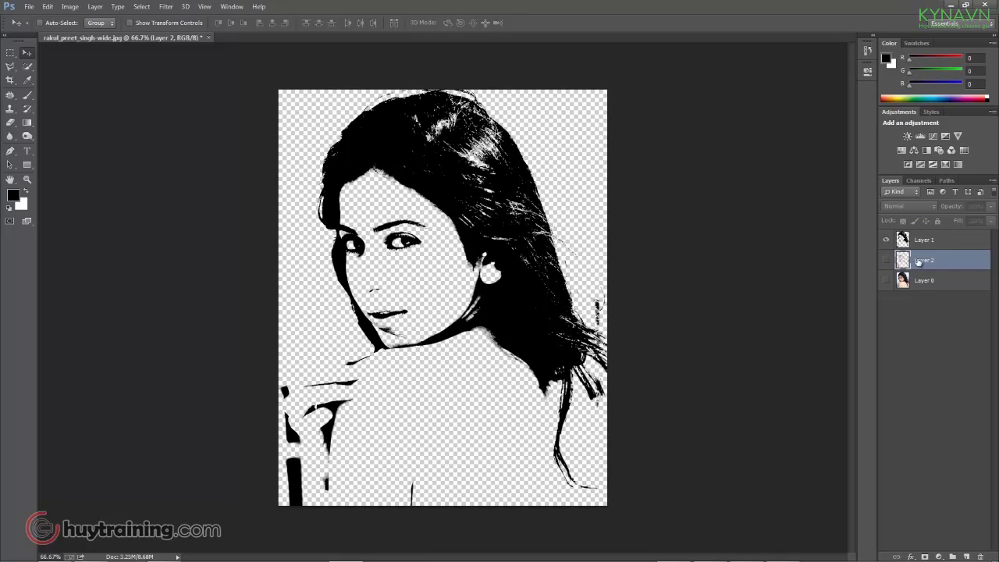
left_click(886, 240)
left_click(886, 260)
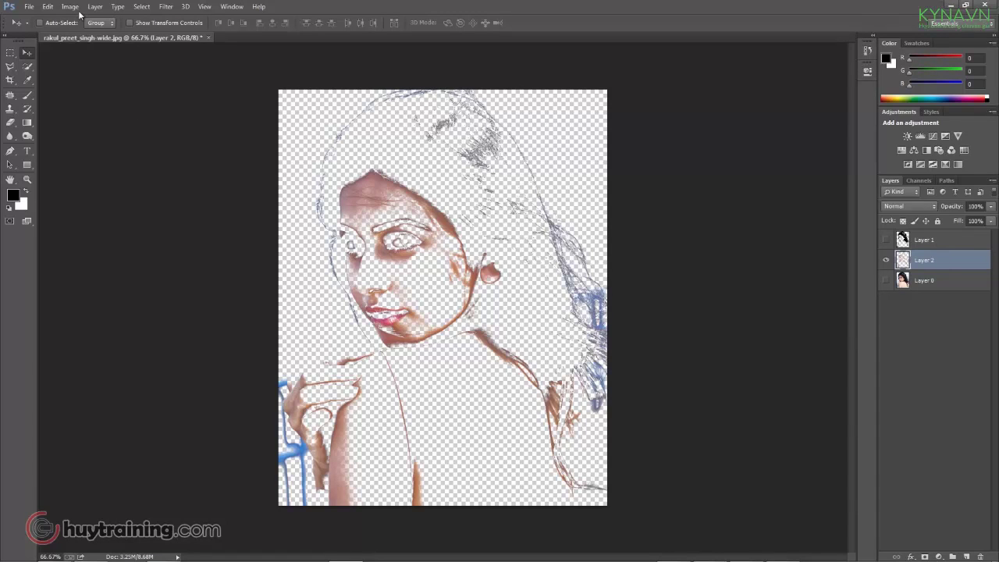
left_click(48, 6)
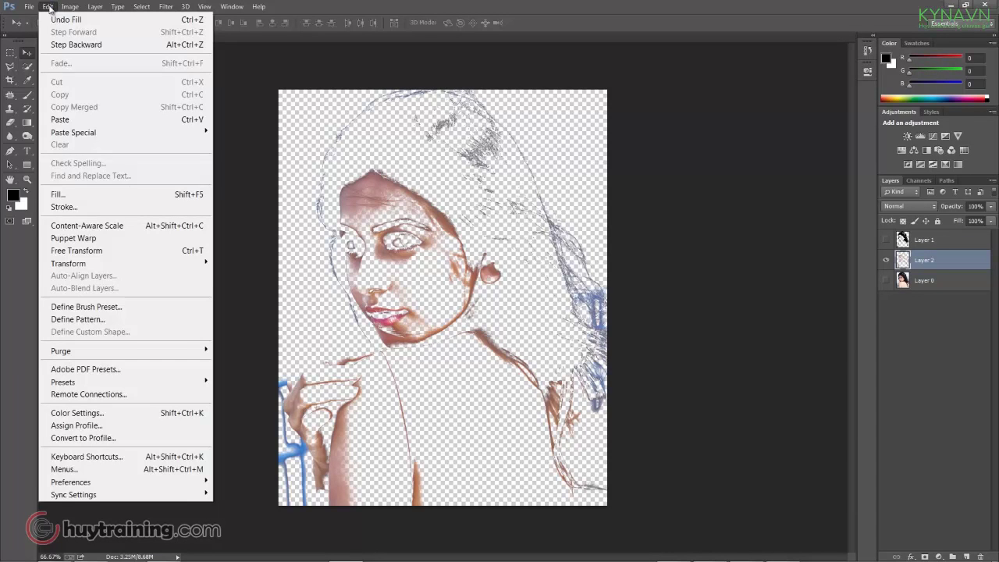
left_click(125, 201)
left_click(617, 172)
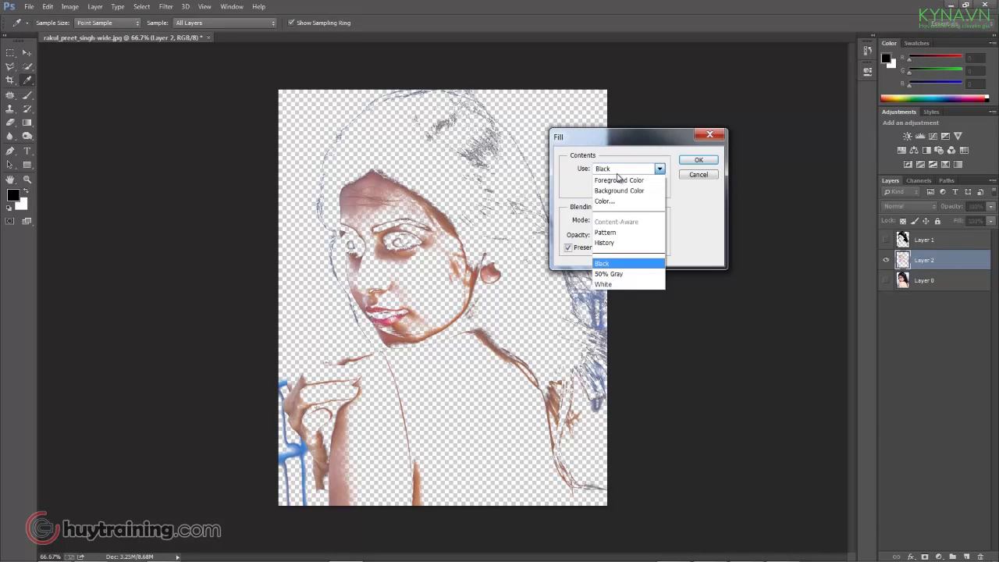
left_click(623, 275)
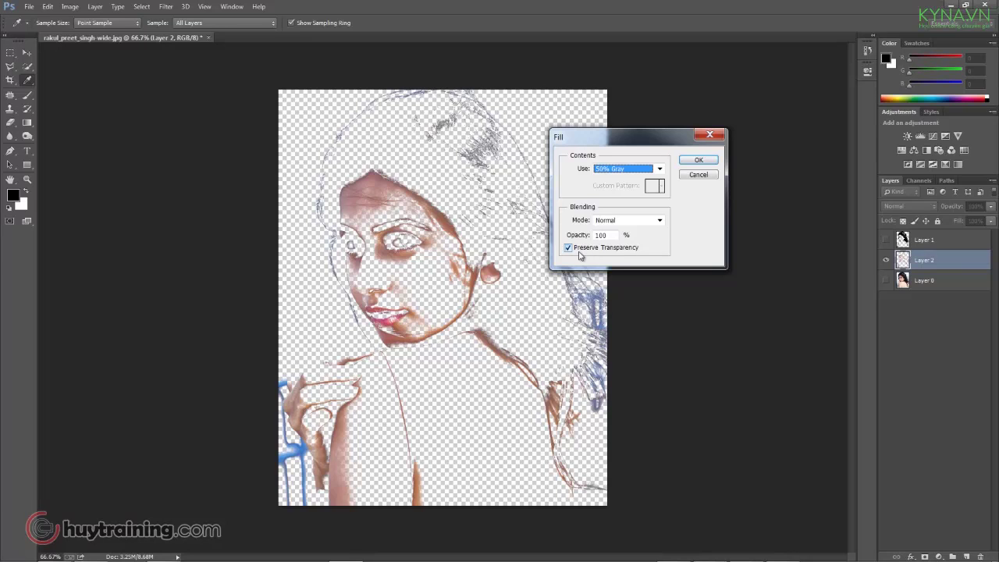
left_click(694, 165)
key("v")
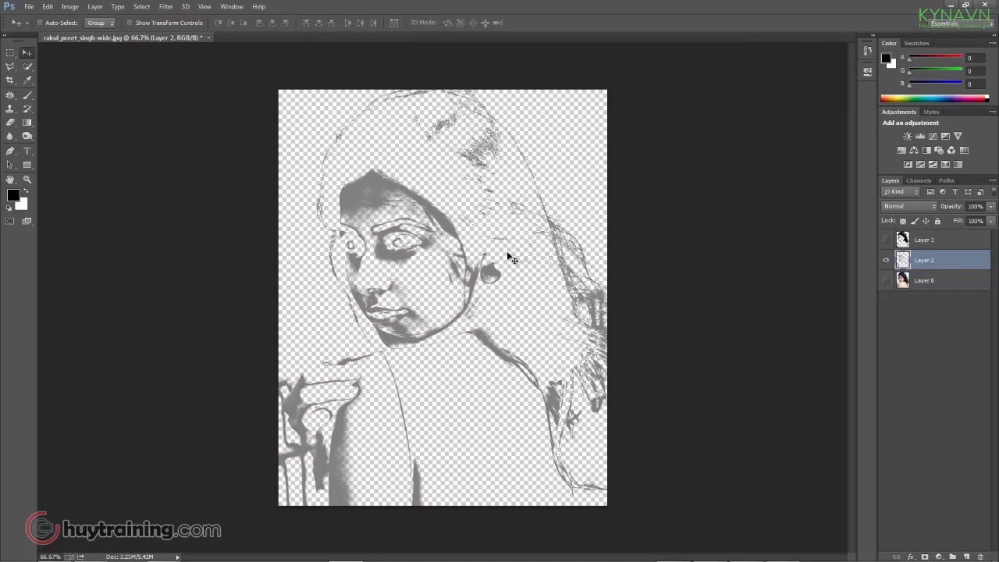
Show Layers 1 and 0, then merge Layer 1 and Layer 2 into one layer
left_click(886, 240)
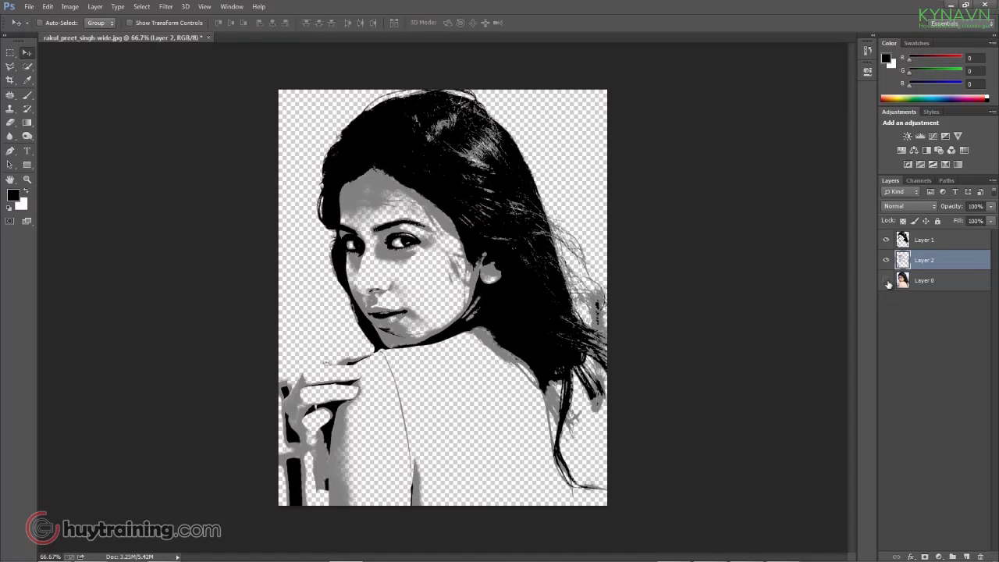
left_click(886, 280)
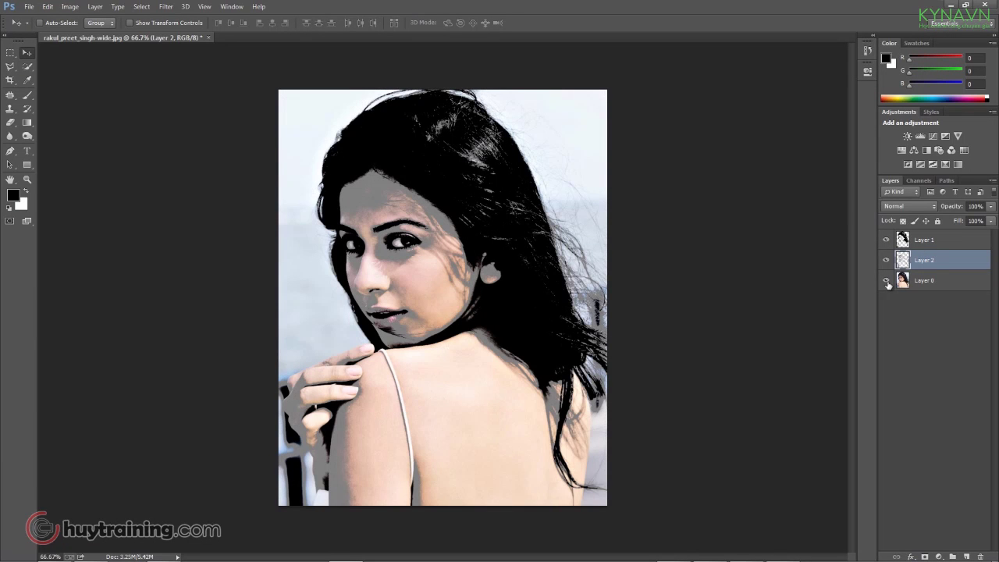
left_click(930, 242)
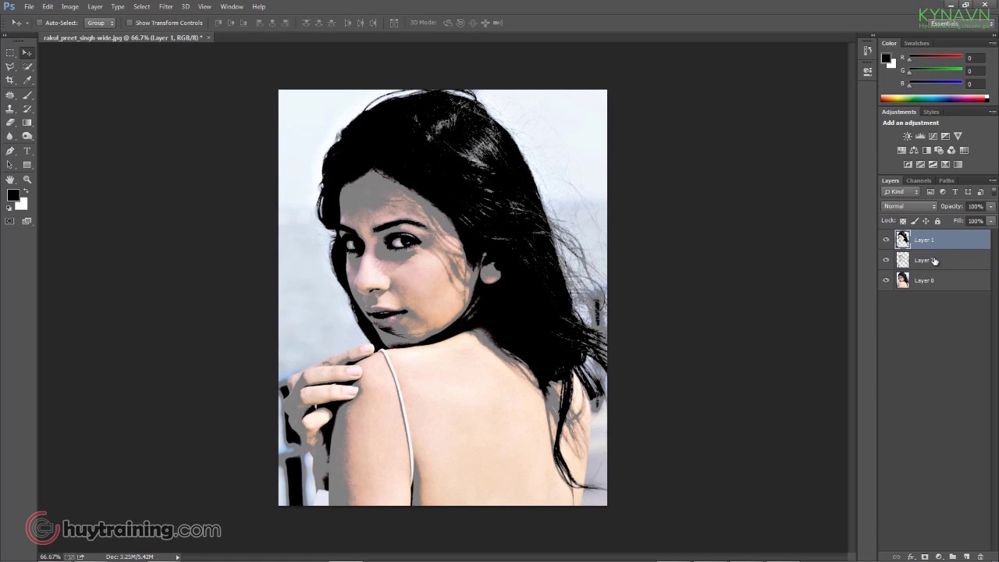
left_click(935, 261, "shift")
key("ctrl+e")
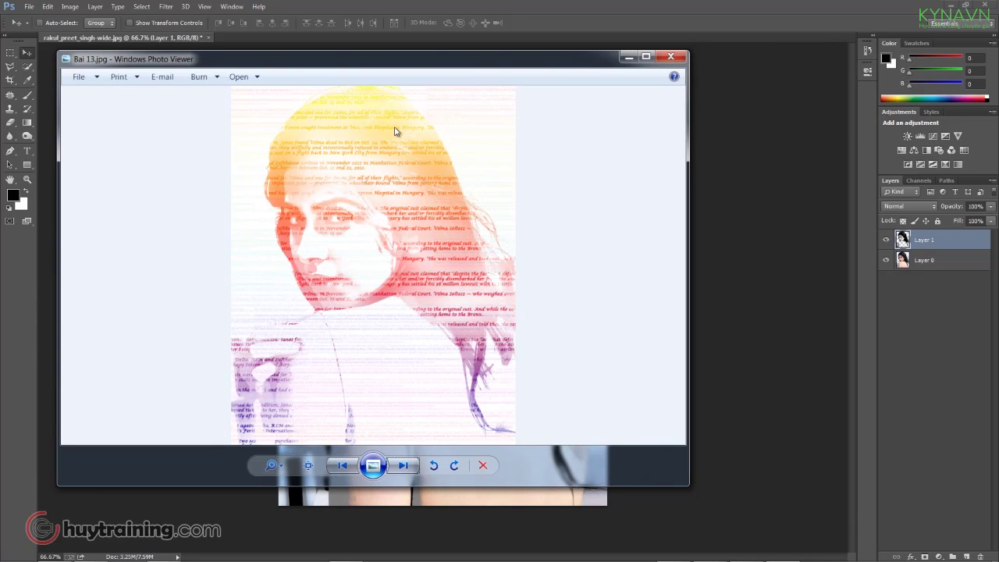
left_click(723, 147)
Create a new blank document via File > New with the default settings
left_click(31, 7)
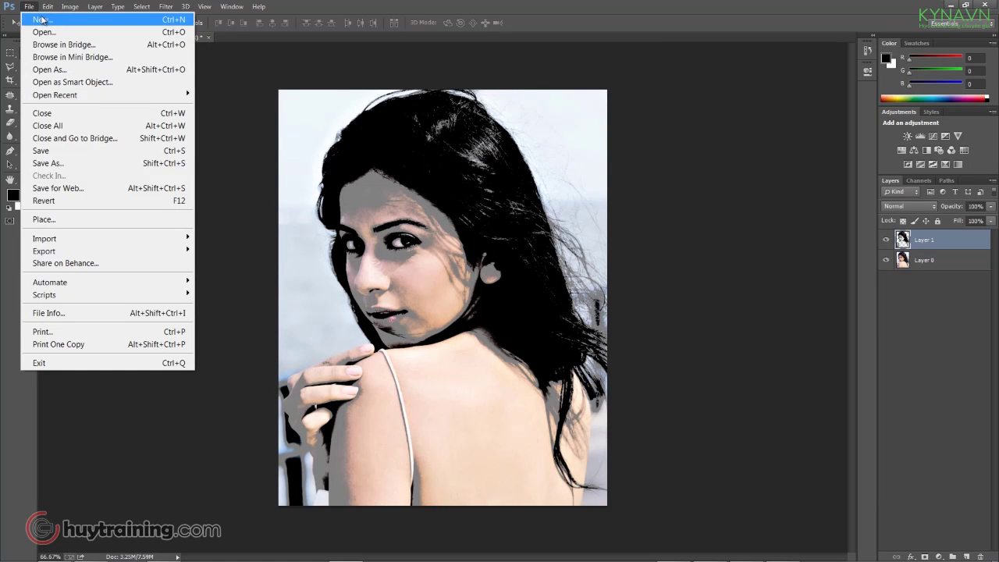
left_click(41, 20)
left_click(596, 149)
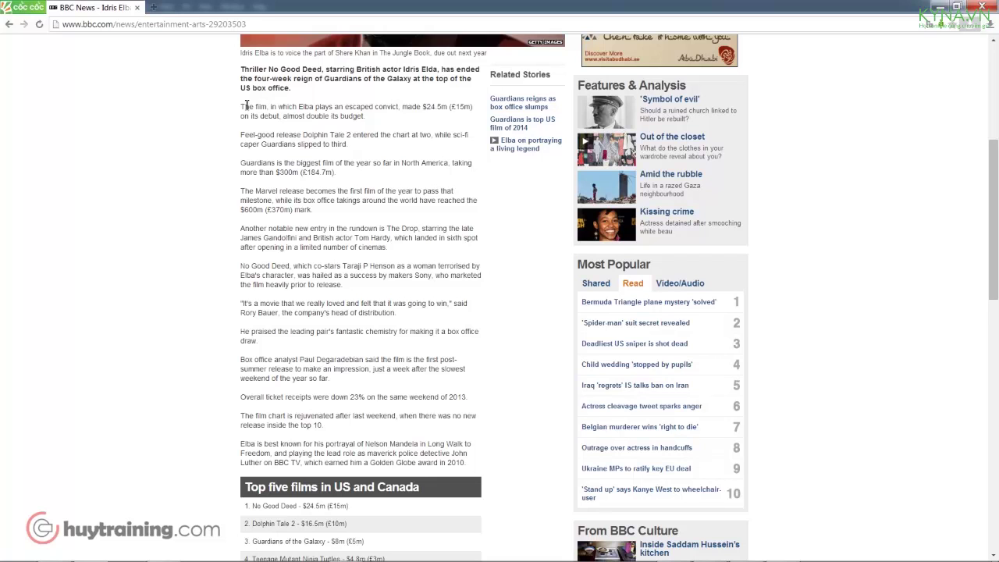
Select the article text from 'The film, in which Elba...' to '...Golden Globe award in 2010.'
left_click_drag(243, 106, 502, 463)
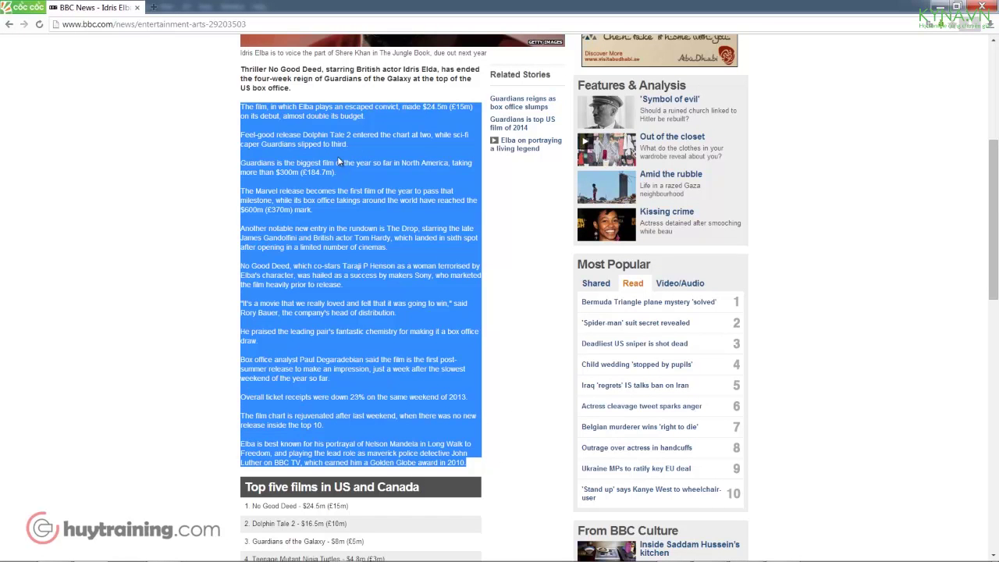
key("t")
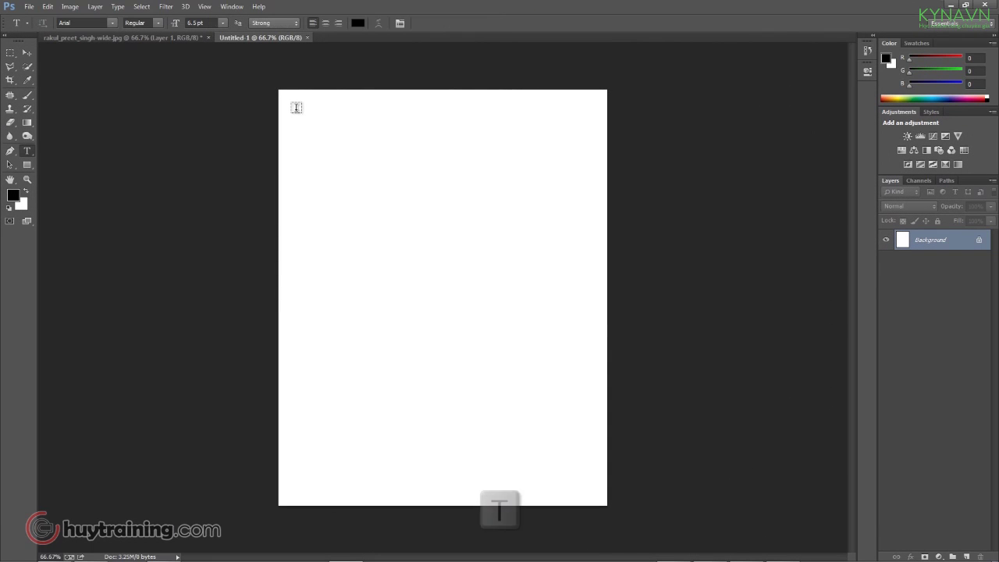
Paste the article into a paragraph text box at the page's upper left and shorten the box
left_click_drag(289, 104, 587, 367)
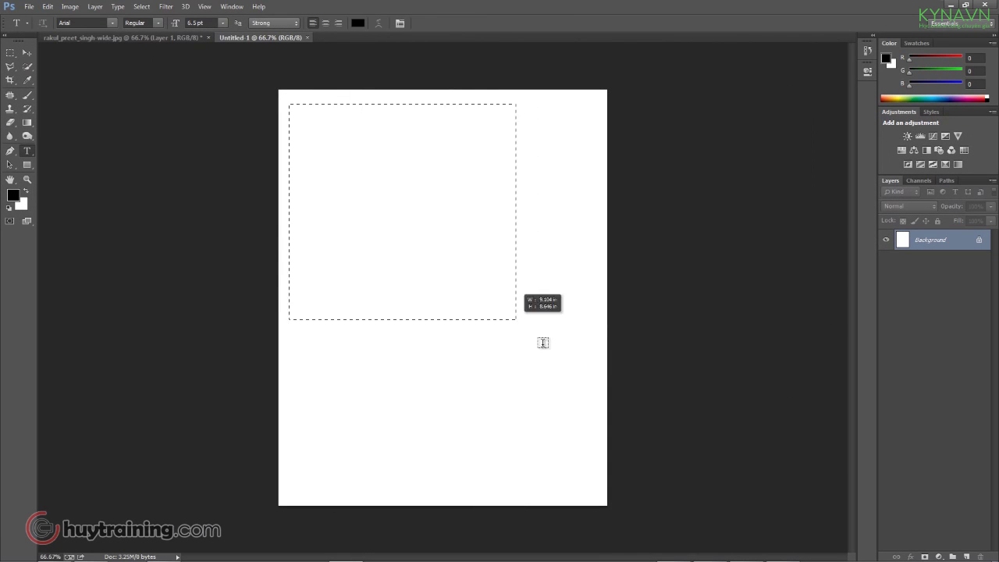
key("ctrl+v")
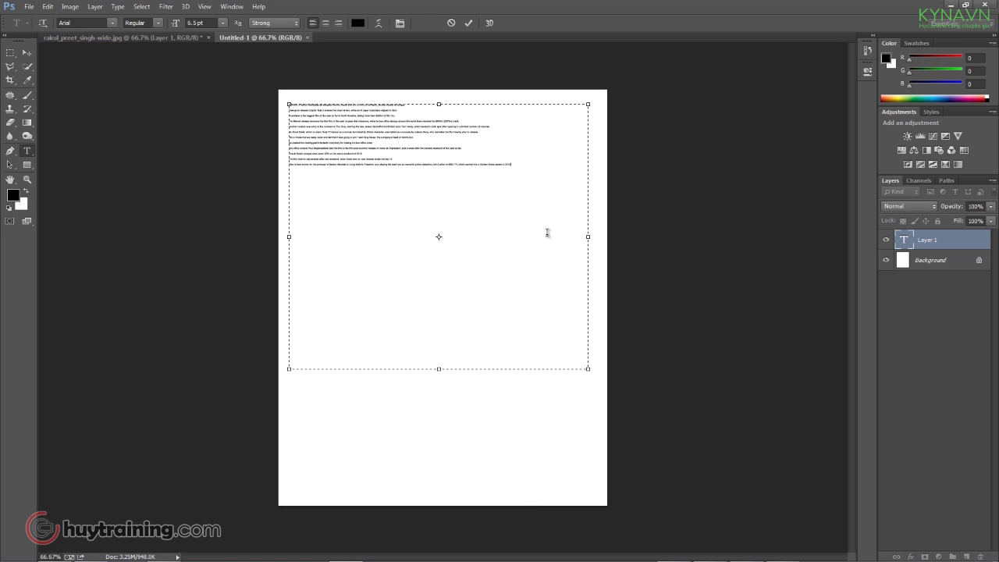
left_click_drag(440, 371, 417, 176)
Commit the pasted text and zoom out to view the whole page
left_click(28, 55)
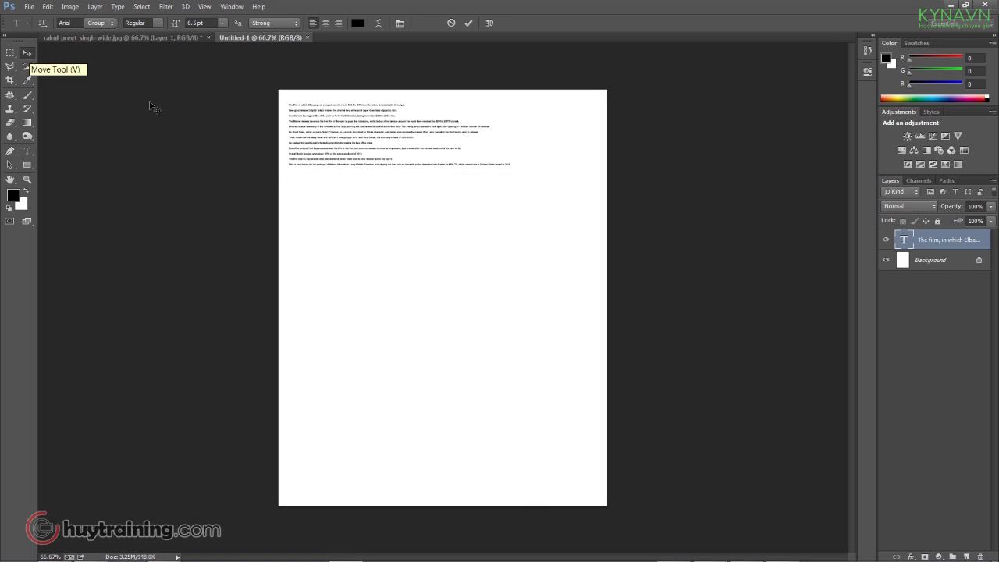
left_click(342, 104)
left_click(350, 132)
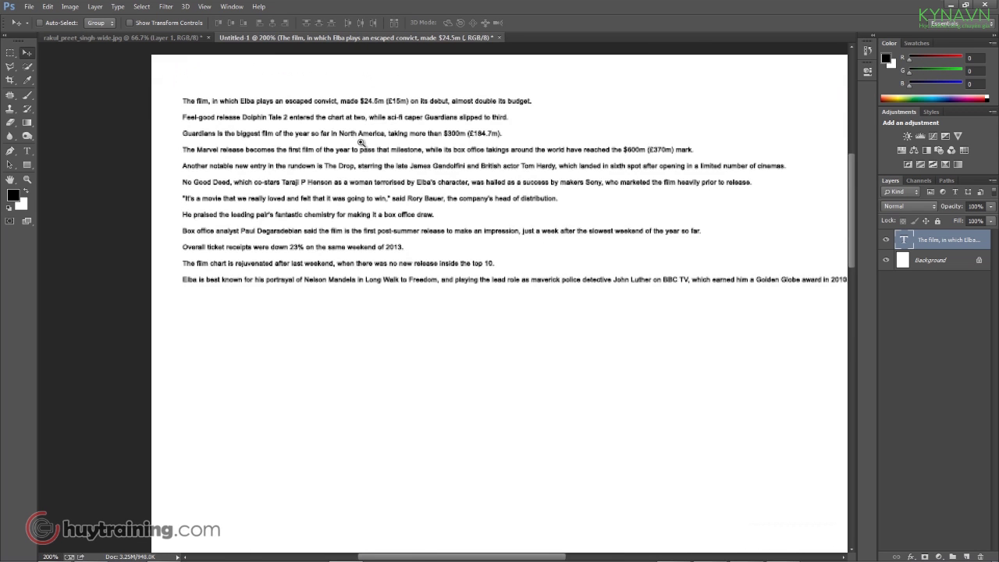
key("ctrl+minus")
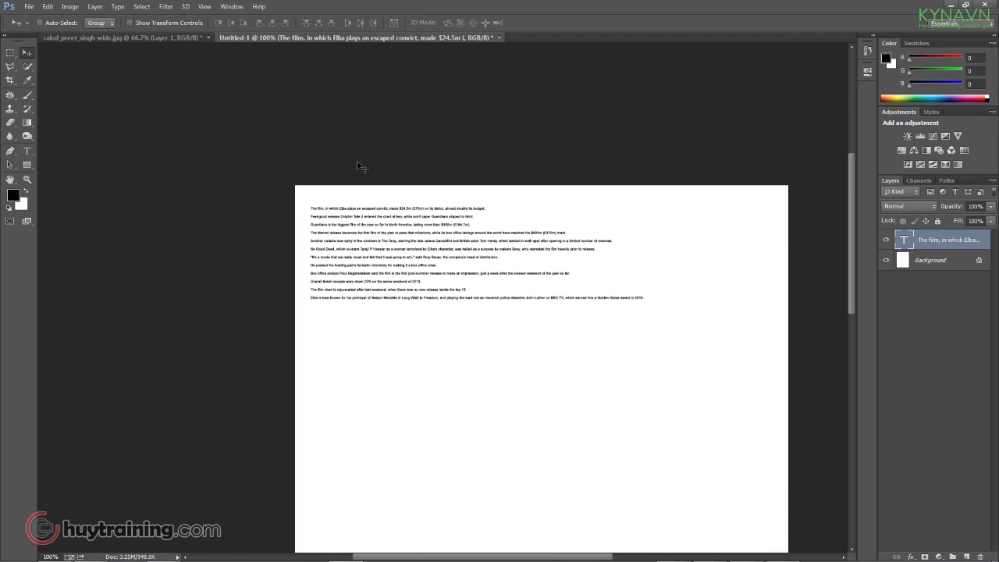
key("ctrl+minus")
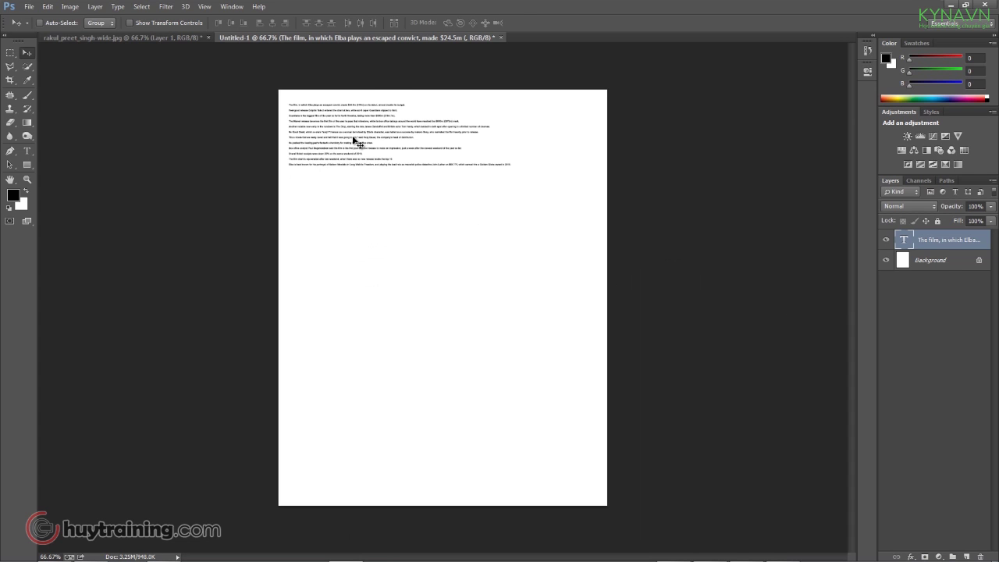
Set all the news text to 12 pt and extend its box to show every paragraph
key("t")
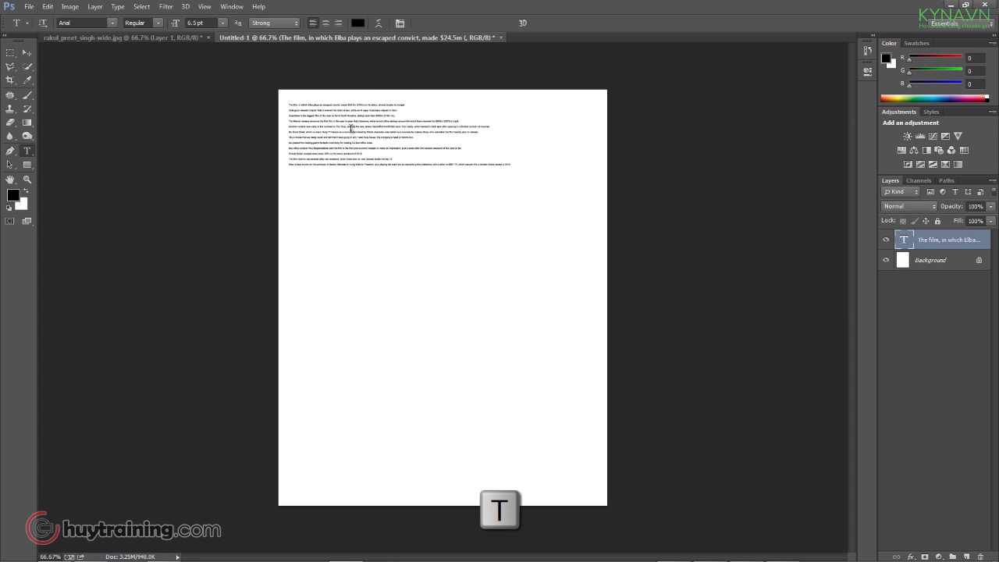
left_click(354, 126)
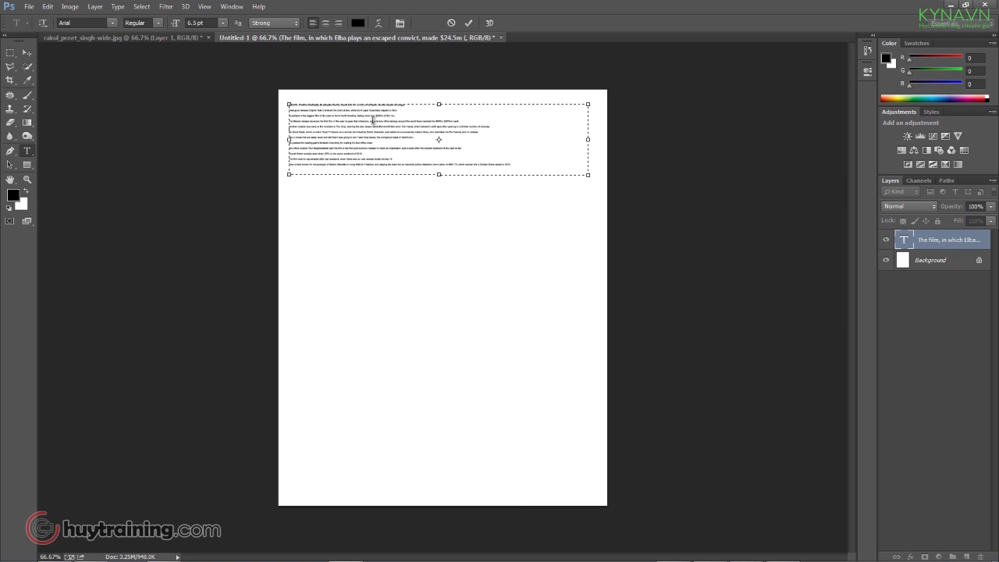
key("ctrl+a")
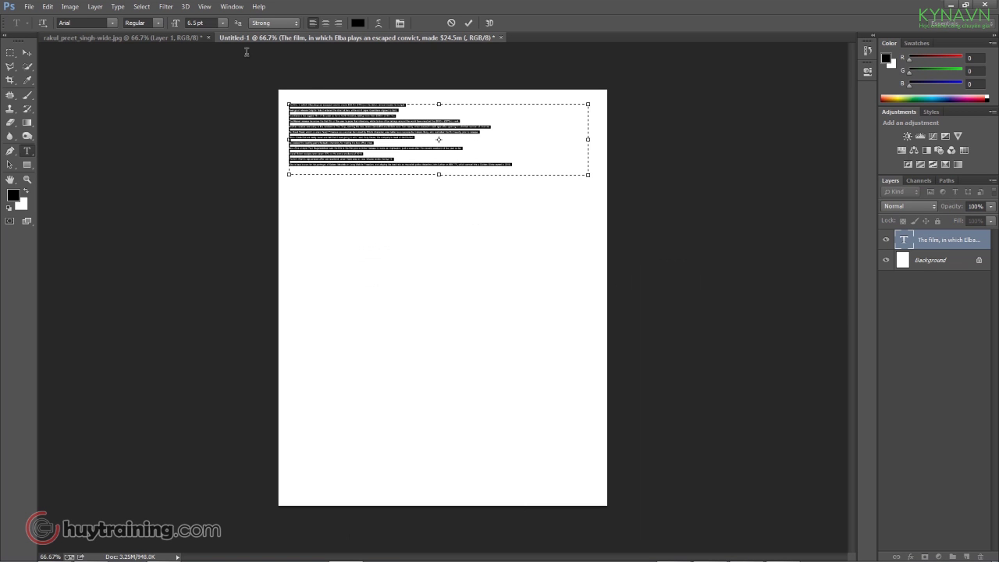
left_click(224, 22)
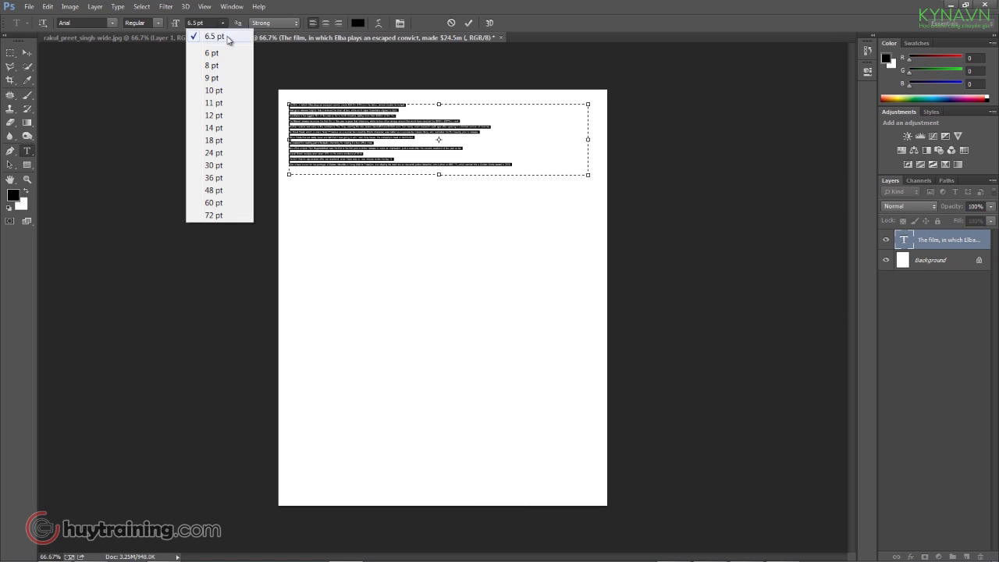
left_click(213, 115)
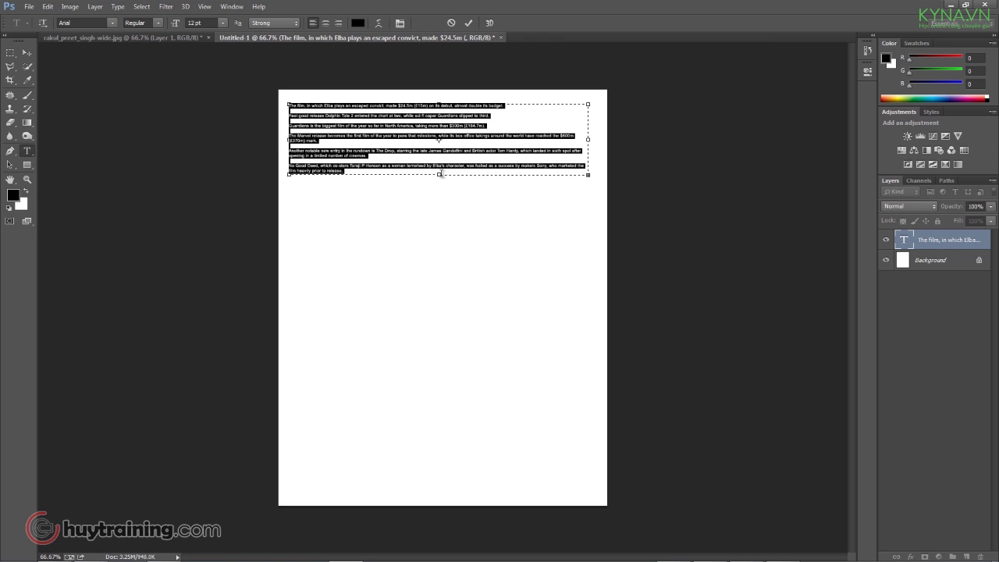
left_click(439, 174)
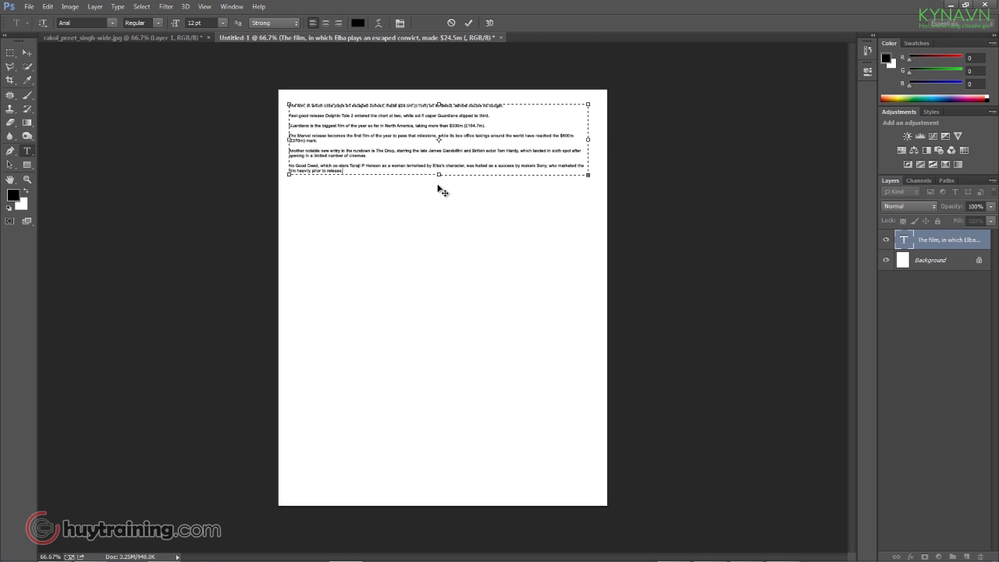
left_click_drag(440, 175, 440, 245)
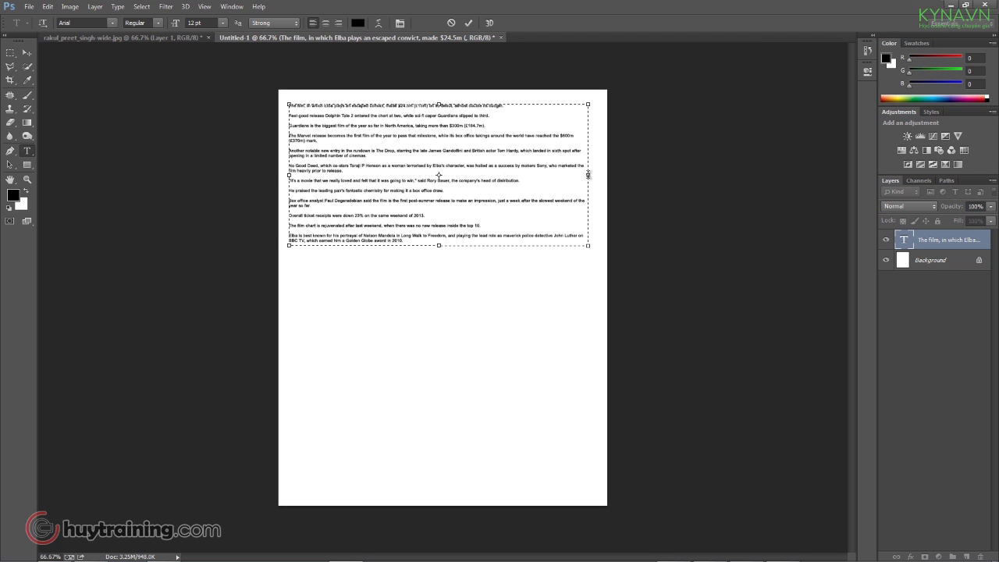
mouse_move(439, 246)
left_mouse_down()
mouse_move(440, 318)
mouse_move(440, 304)
left_mouse_up()
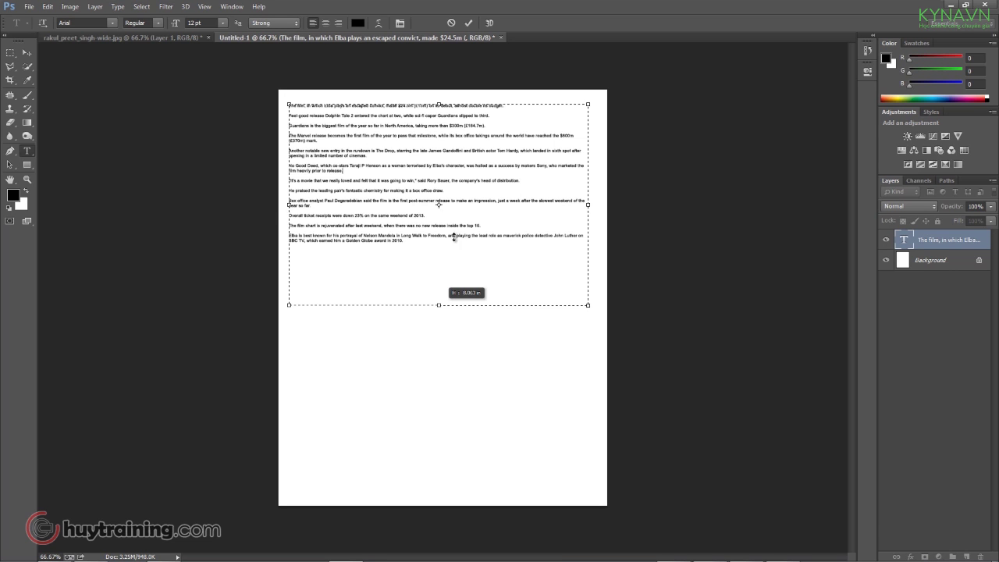
left_click(24, 57)
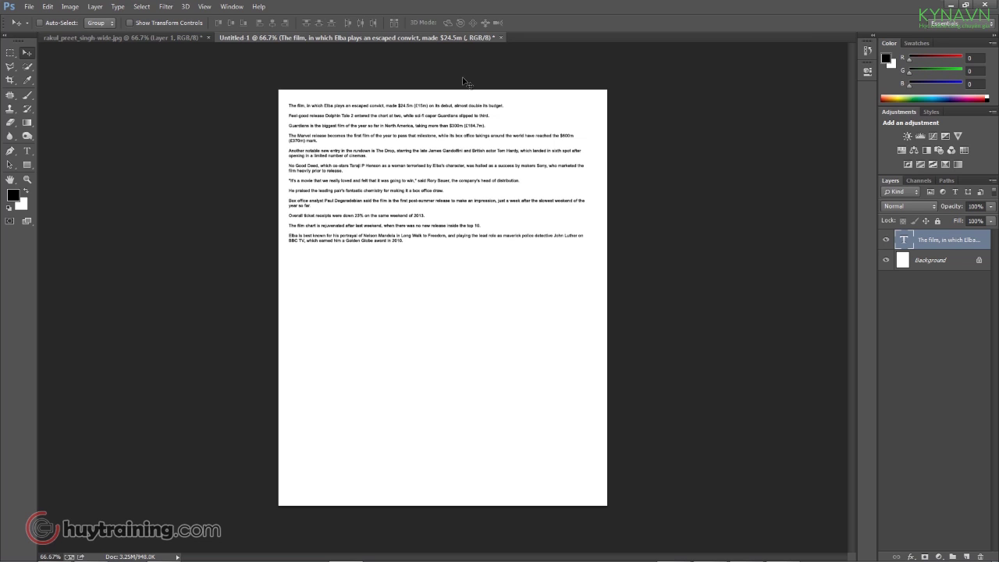
Marquee-select the news text block and define it as a brush preset named 'C'
key("m")
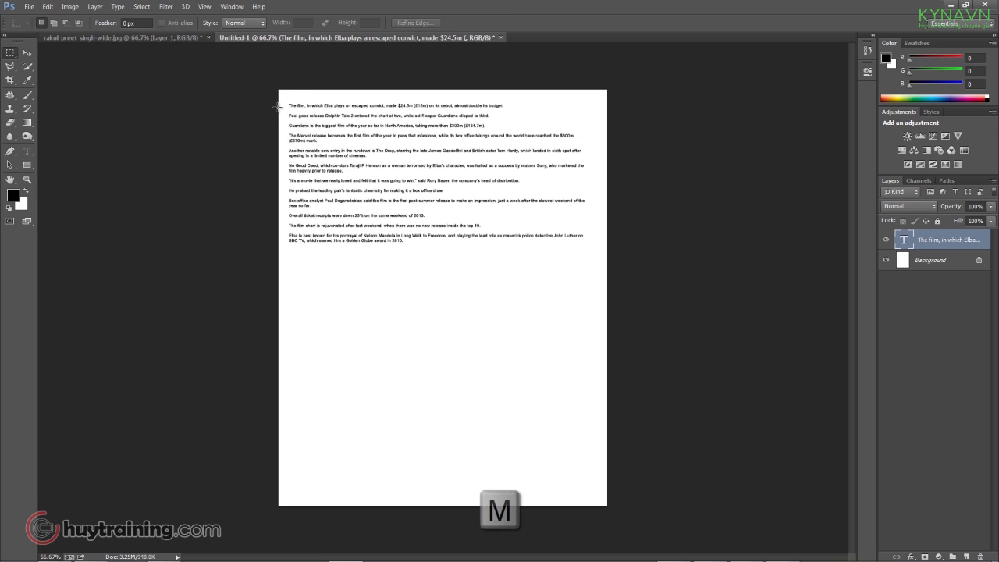
left_click_drag(284, 94, 598, 256)
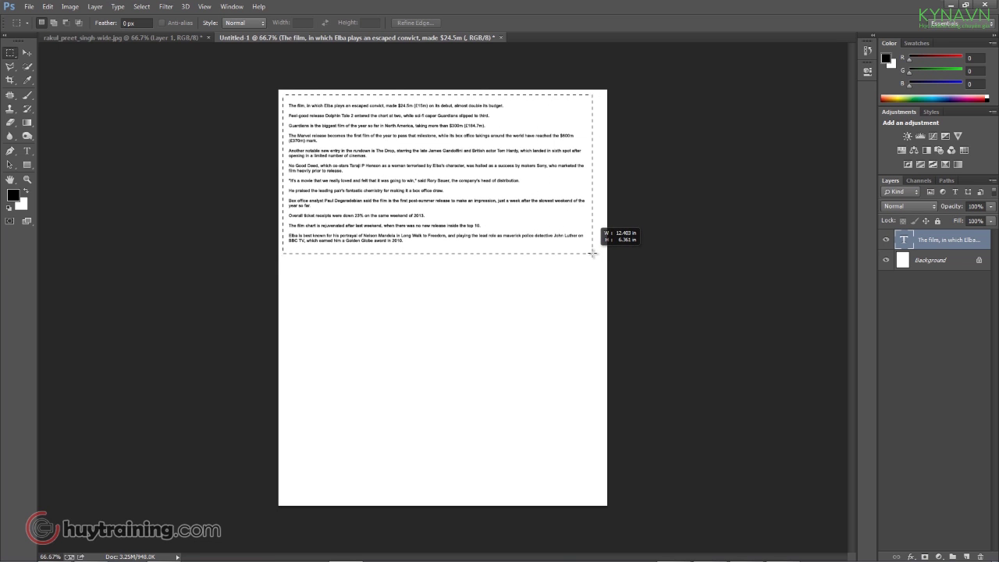
left_click_drag(598, 256, 599, 256)
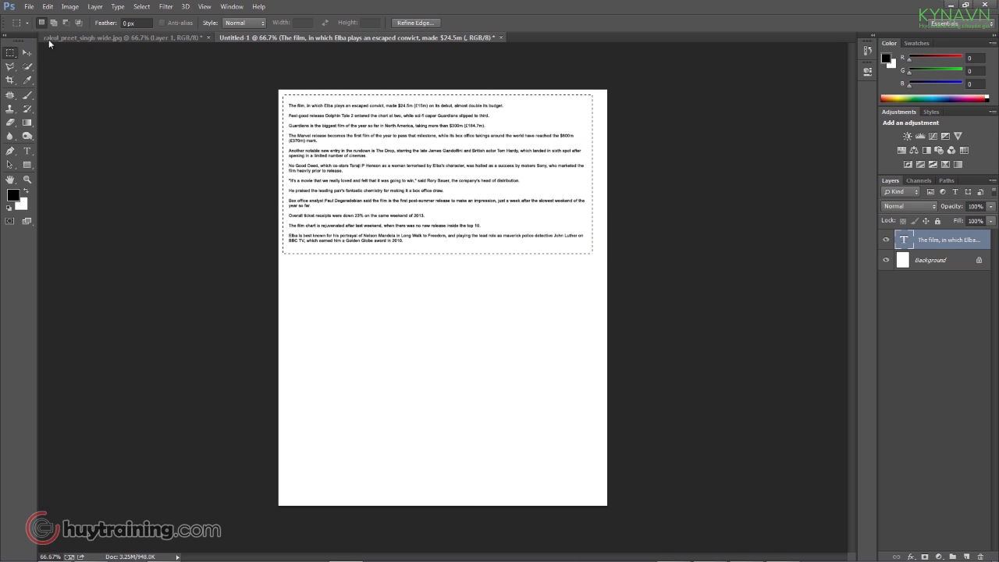
left_click(48, 7)
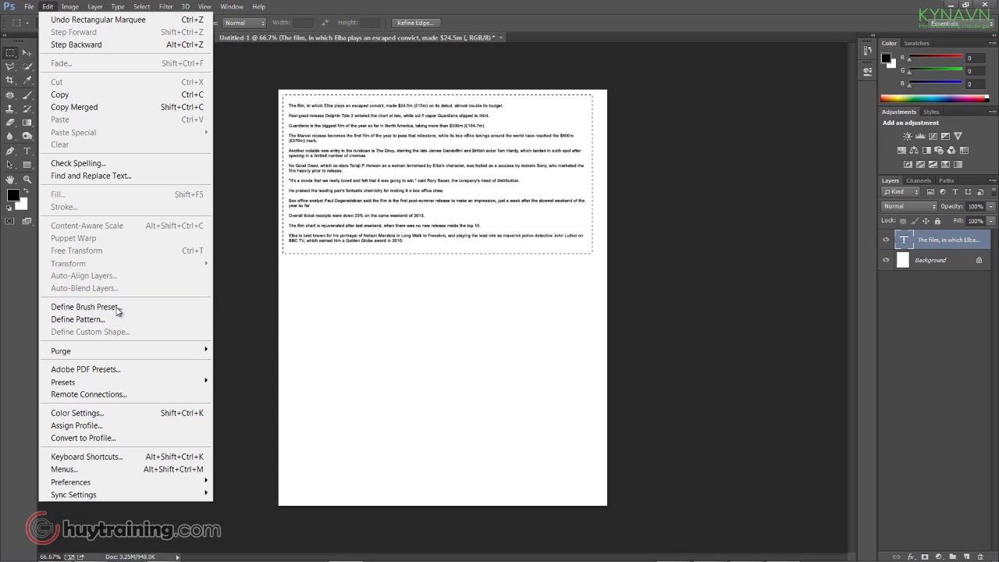
left_click(117, 310)
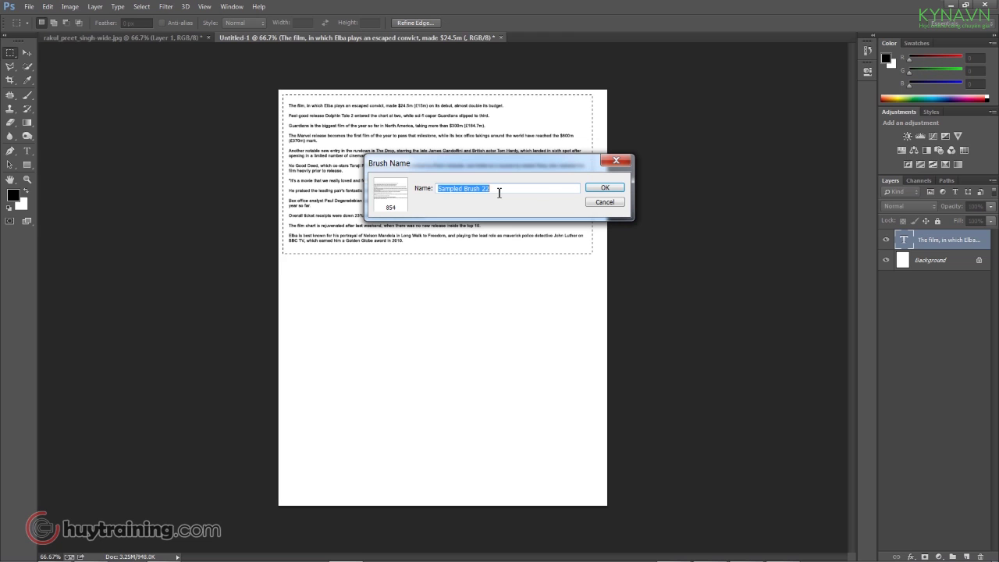
type("Chu")
left_click(601, 189)
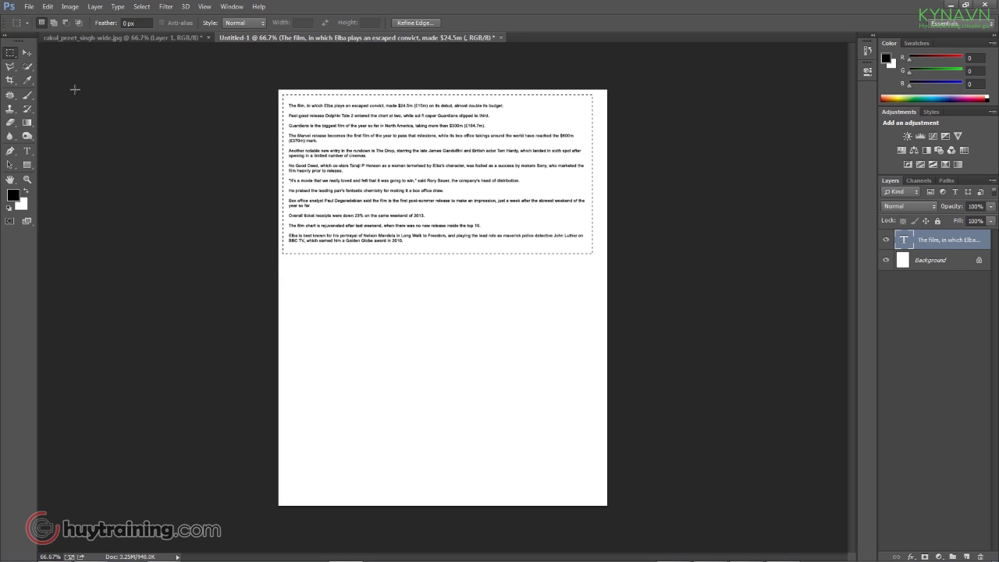
Pick the new 854 px news-text preset in the Brush tool's preset picker
key("b")
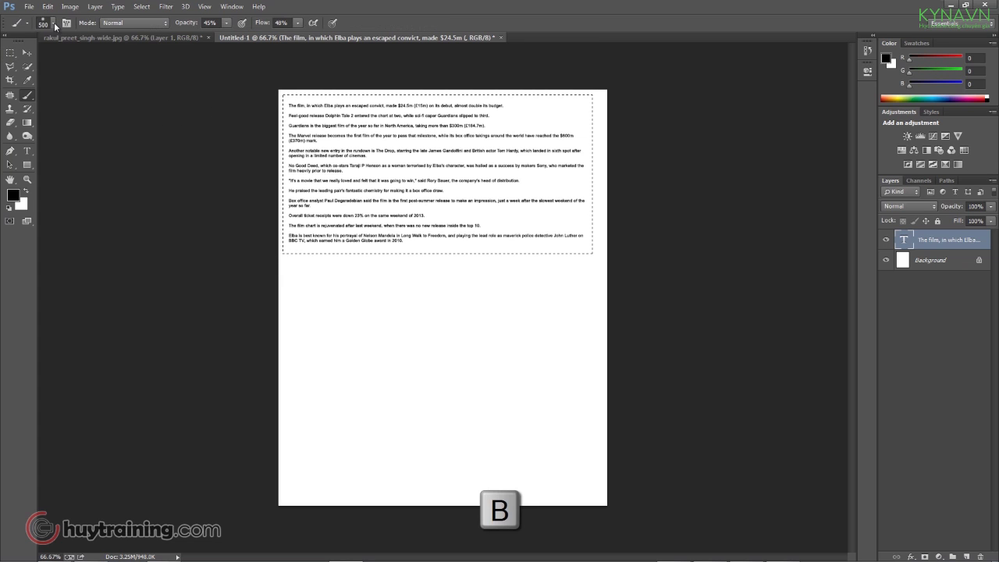
left_click(53, 23)
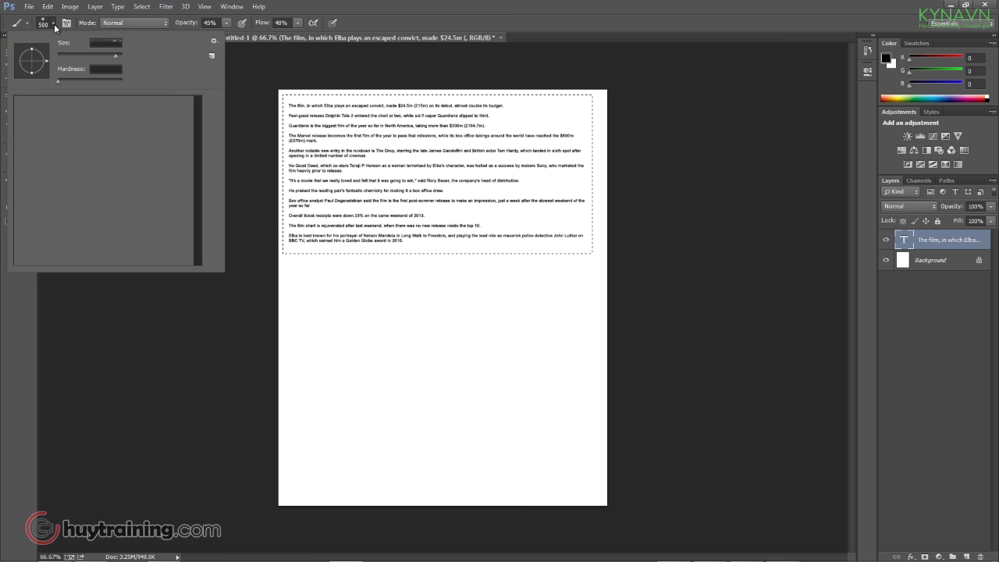
scroll(198, 170, "down", 2)
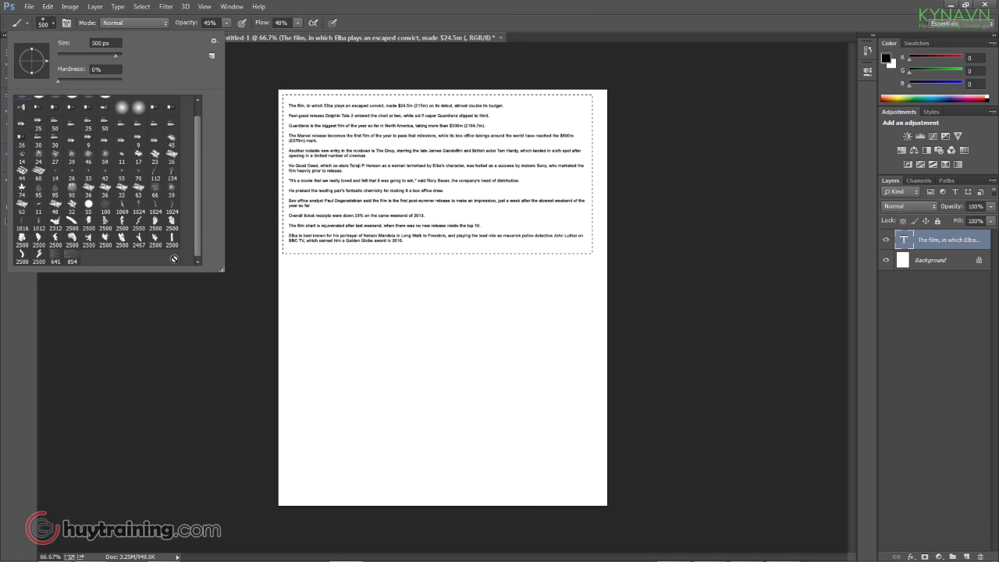
left_click(62, 260)
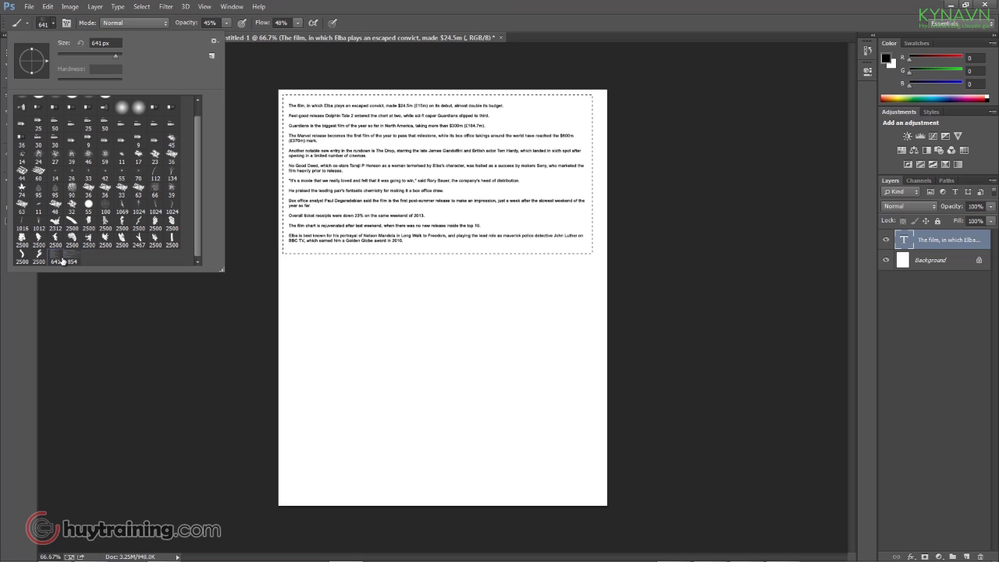
left_click(71, 260)
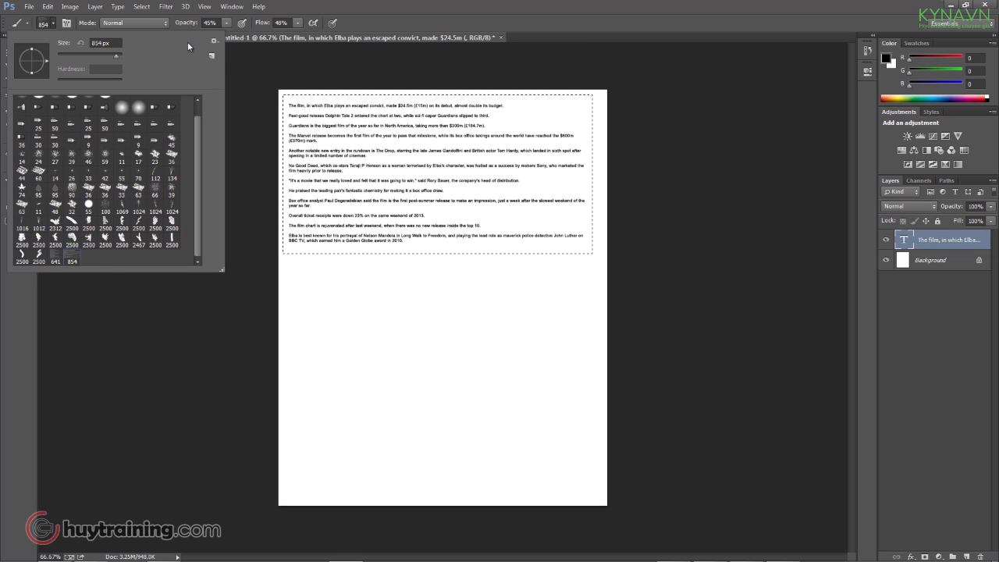
key("v")
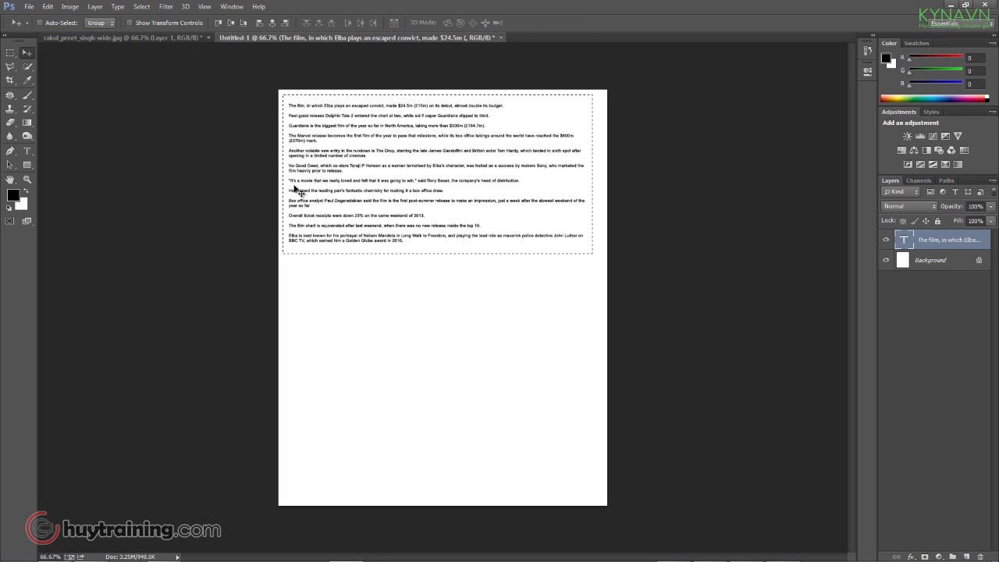
In the portrait document, add two new layers and fill Layer 2 with white
left_click(161, 38)
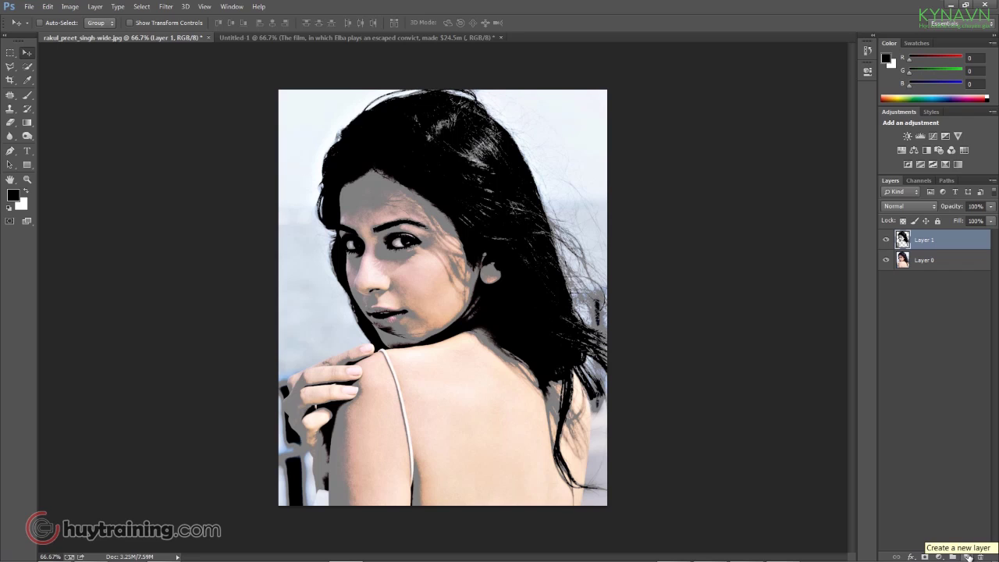
left_click(967, 556)
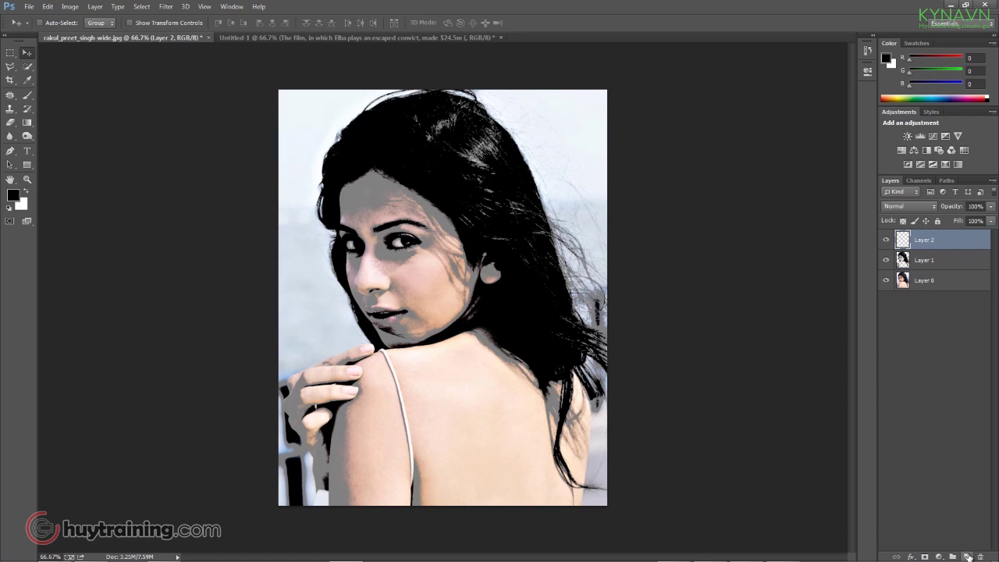
left_click(968, 556)
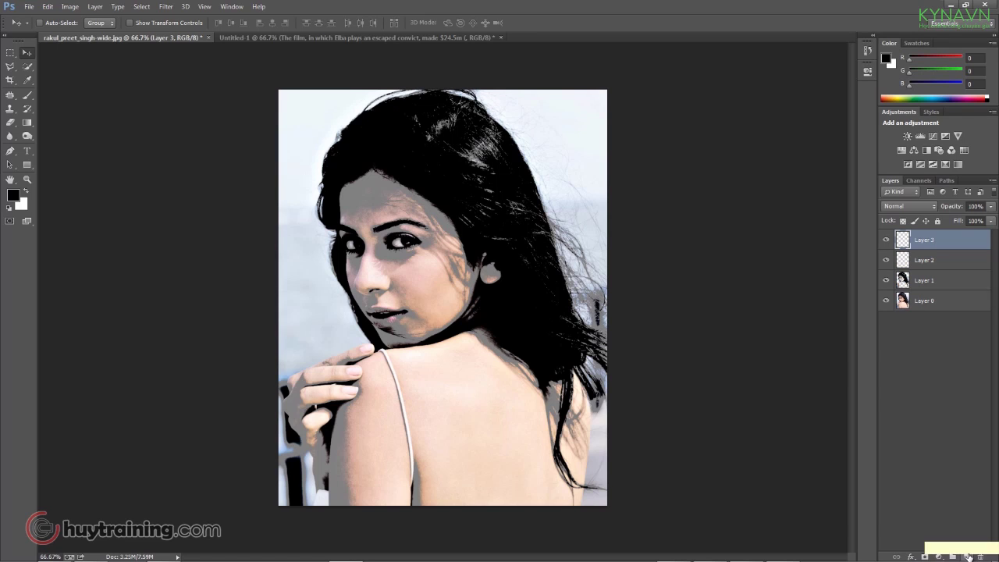
left_click(923, 261)
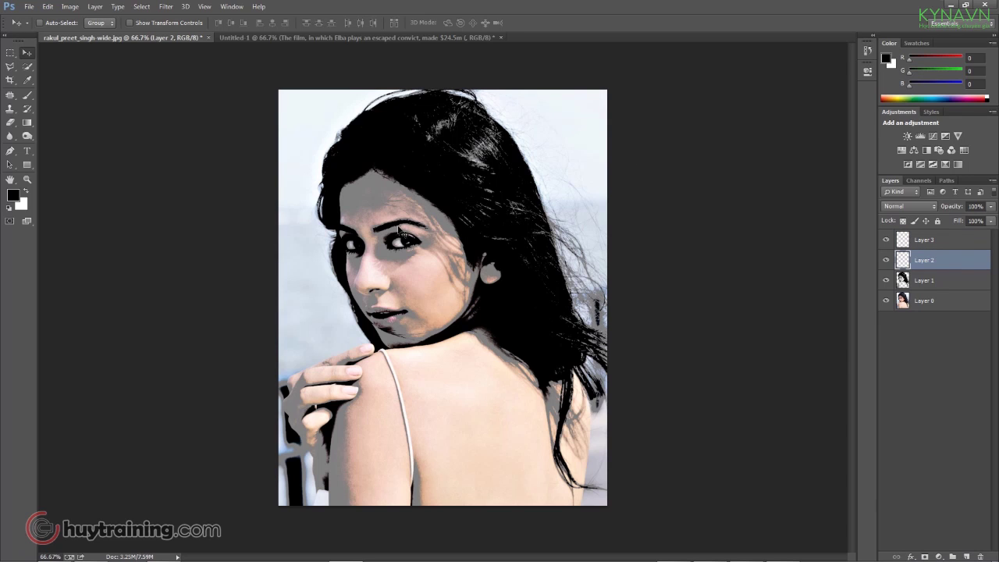
key("ctrl+Delete")
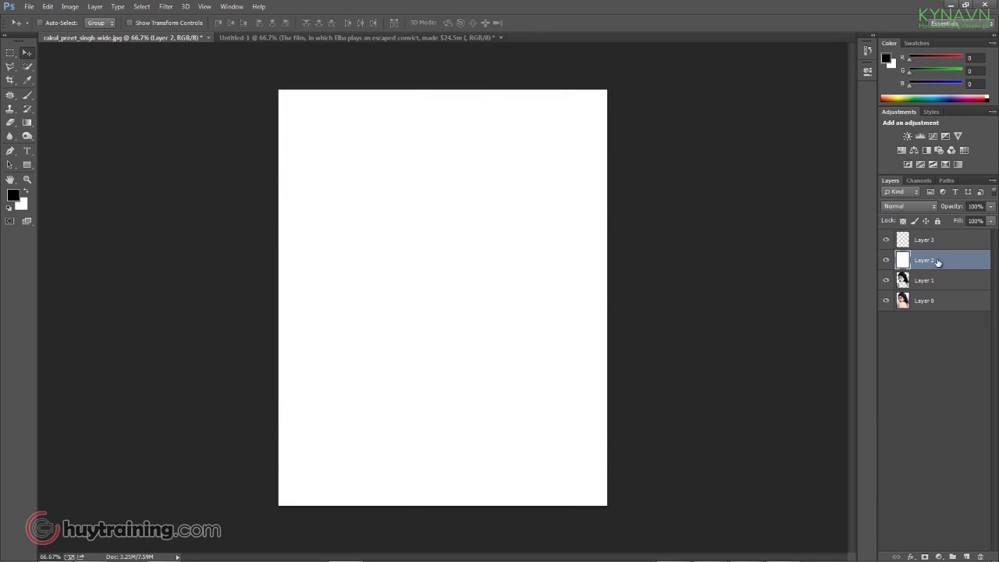
Hide the white Layer 2 and the colour Layer 0, with Layer 3 active
left_click(886, 261)
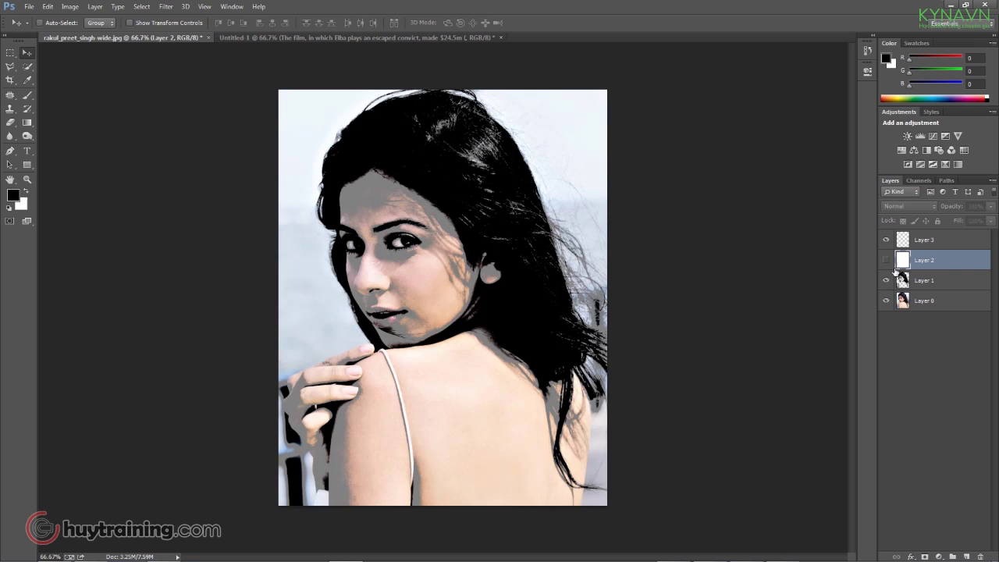
left_click(934, 241)
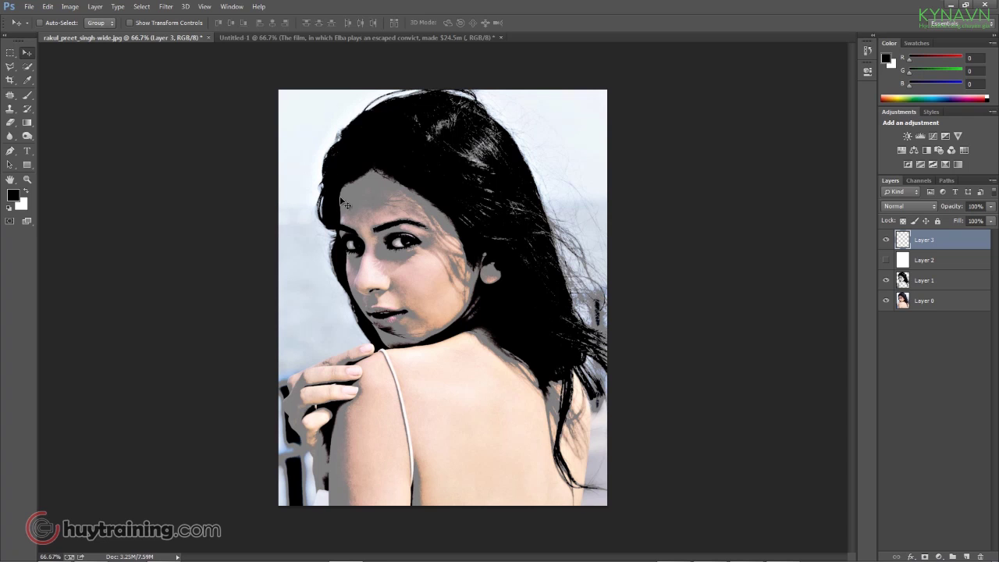
left_click(887, 302)
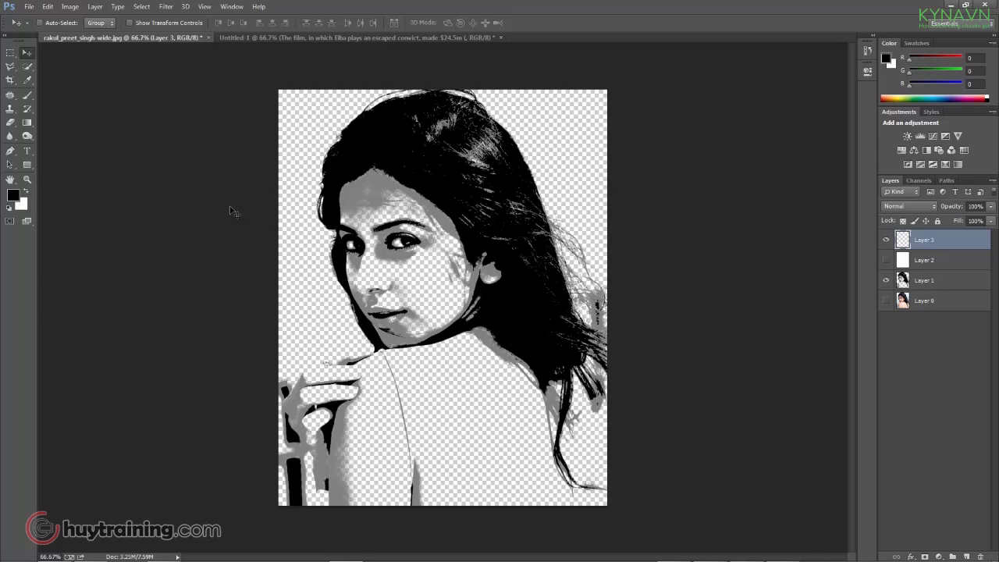
Choose the 854 px news-text brush with 100% opacity and 100% flow
key("b")
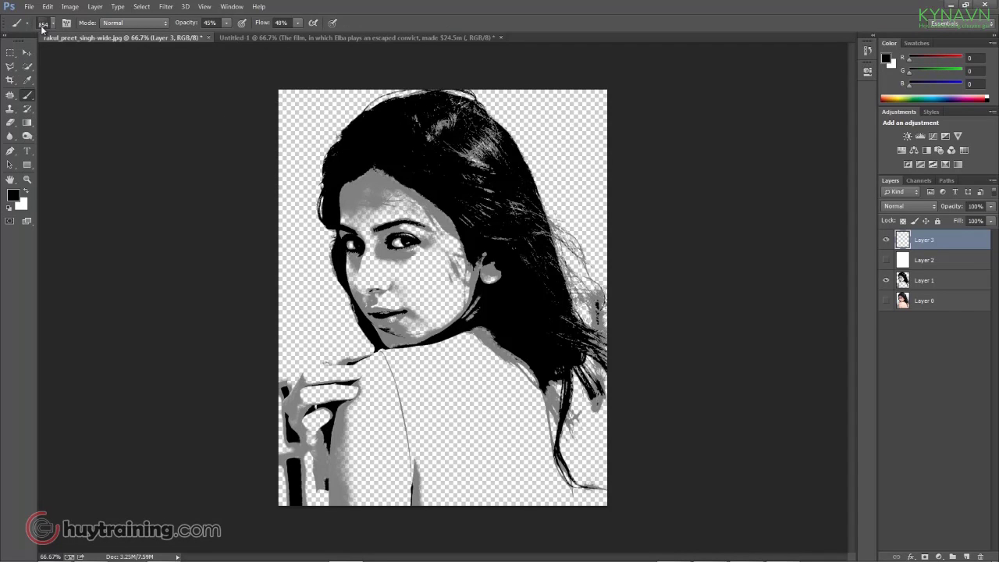
left_click(55, 25)
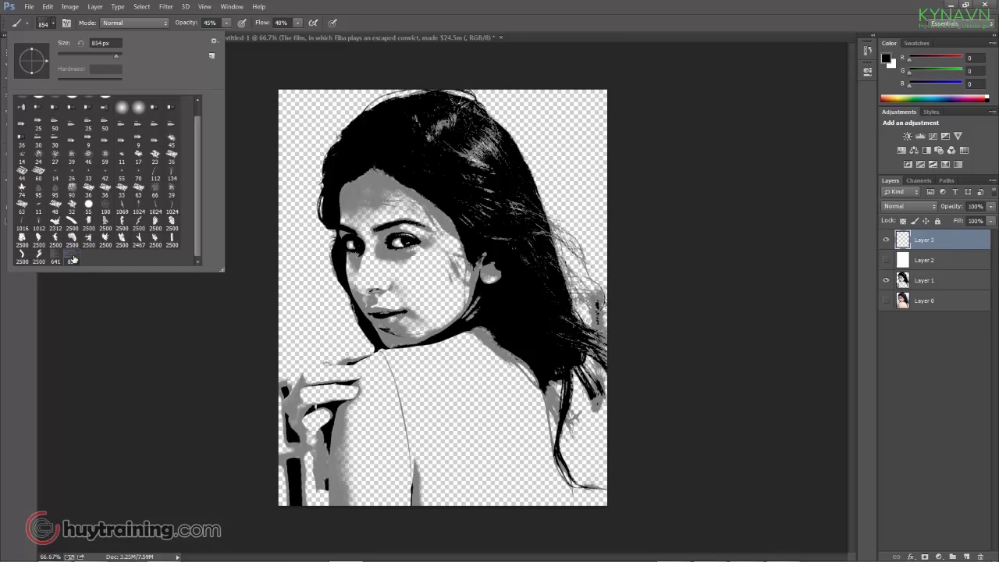
double_click(72, 260)
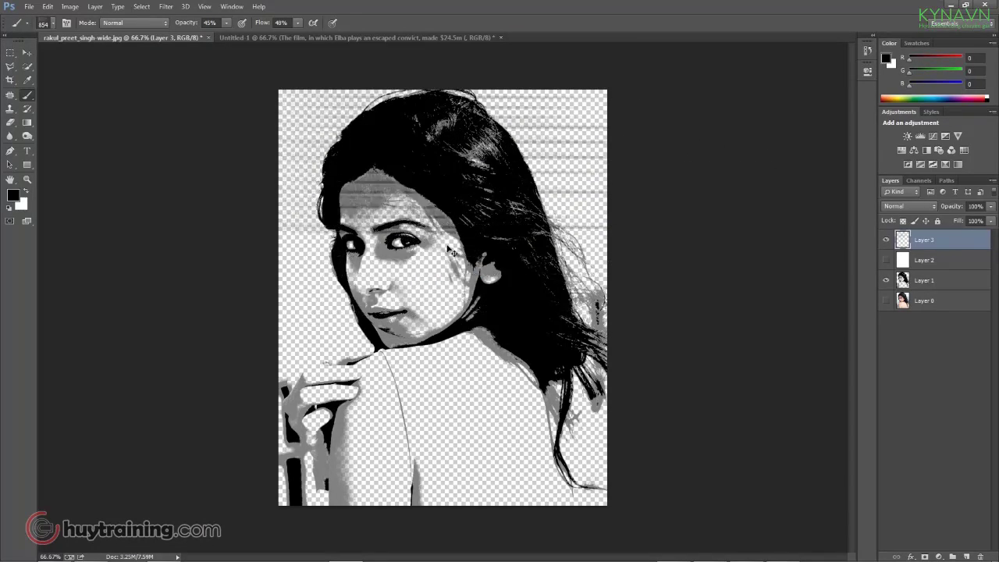
key("alt+bracketleft")
left_click(227, 28)
left_click_drag(227, 36, 343, 40)
left_click(301, 23)
left_click(319, 121)
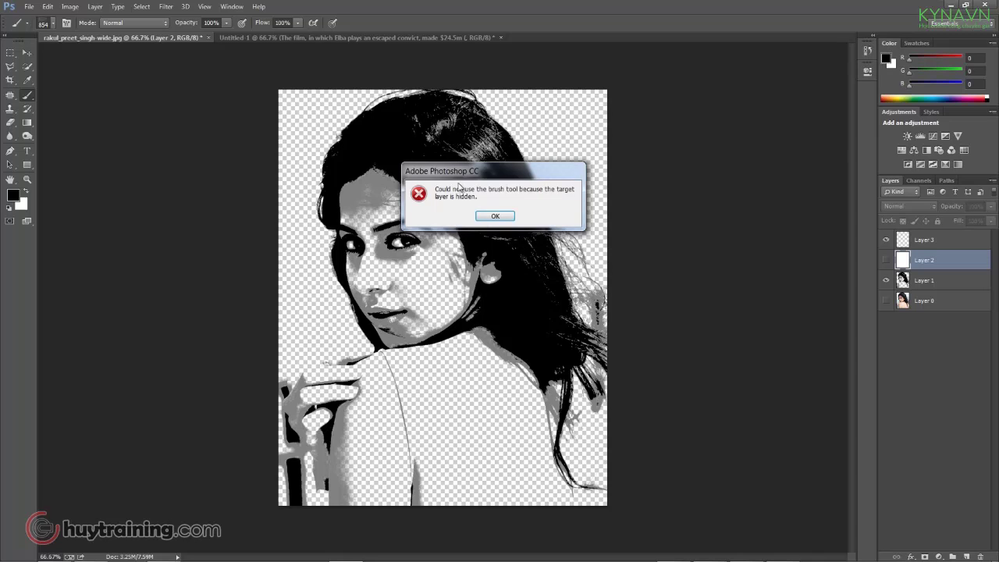
On Layer 3, stamp rows of news text across the top, centre and bottom
left_click(496, 217)
key("v")
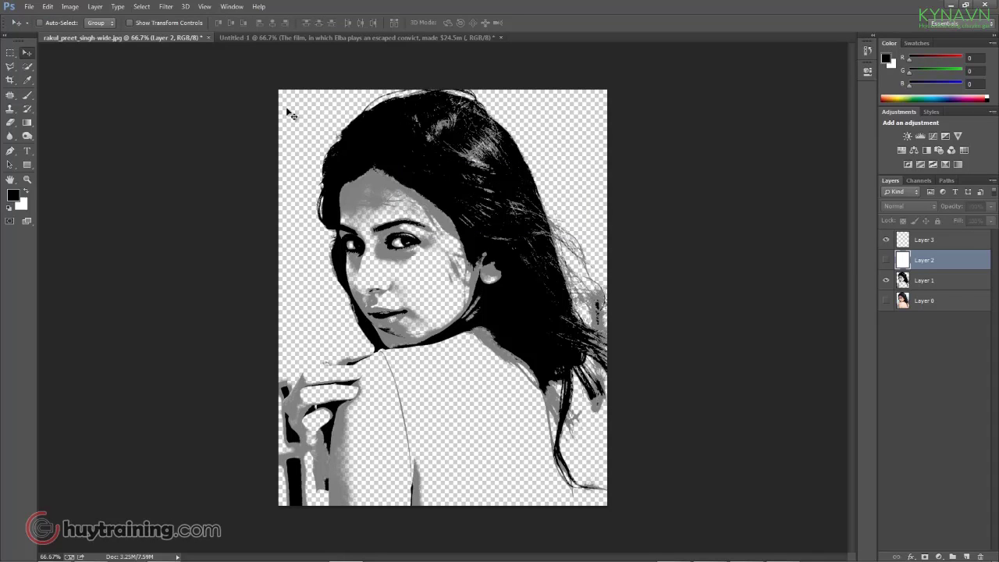
key("b")
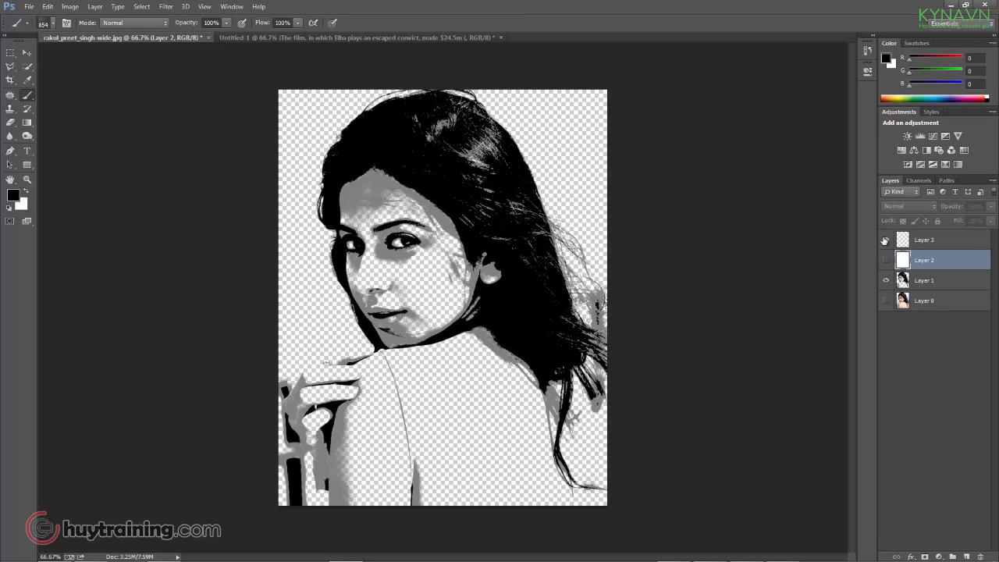
left_click(920, 245)
left_click_drag(406, 156, 507, 156)
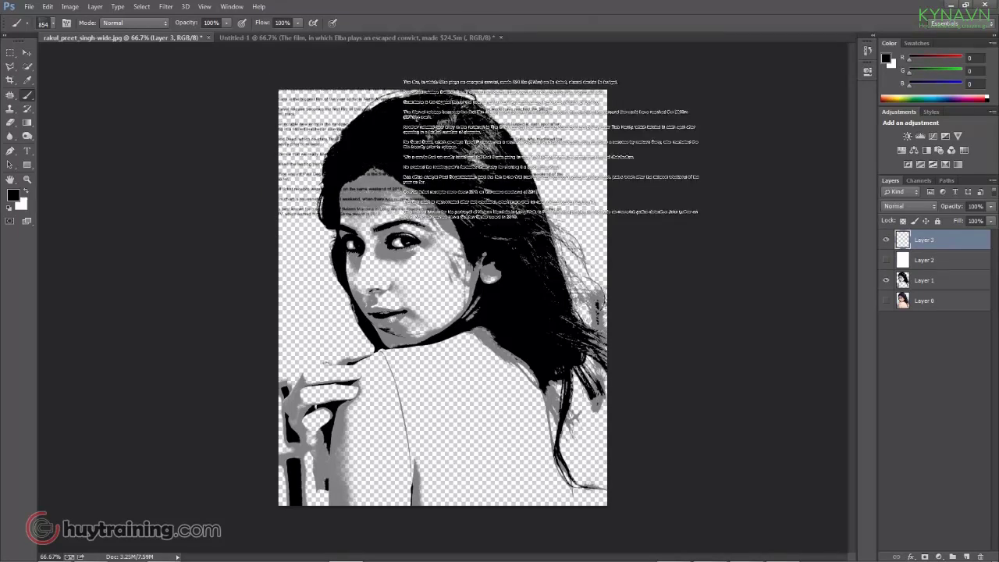
mouse_move(570, 157)
left_mouse_down()
mouse_move(528, 334)
mouse_move(559, 443)
mouse_move(726, 356)
mouse_move(545, 290)
mouse_move(420, 333)
left_mouse_up()
mouse_move(396, 289)
left_mouse_down()
mouse_move(480, 461)
mouse_move(593, 269)
mouse_move(971, 319)
left_mouse_up()
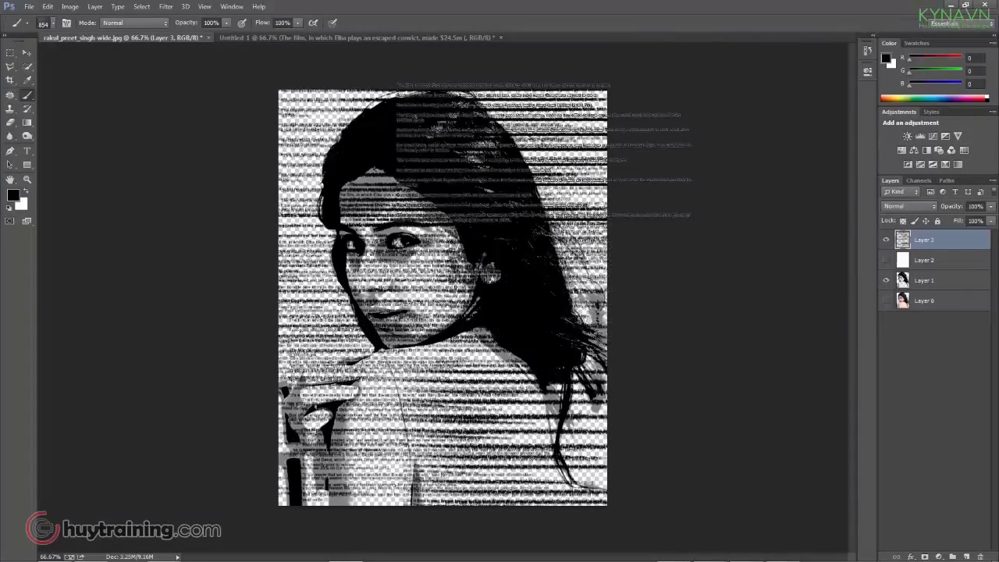
Toggle the white layer and Layer 3 visibility to check the text coverage
left_click(887, 260)
left_click(887, 260)
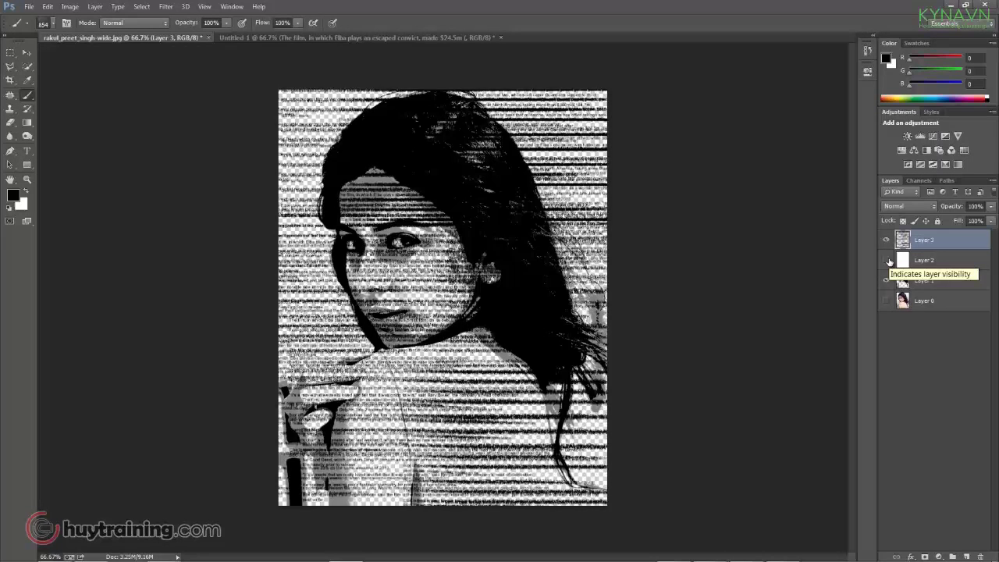
left_click(887, 260)
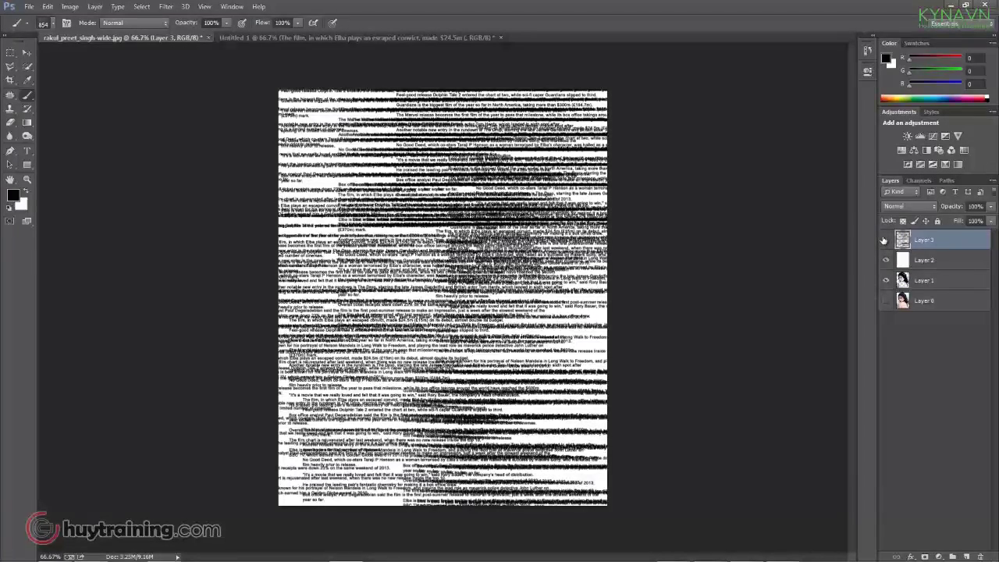
left_click(885, 240)
left_click(885, 240)
left_click(887, 260)
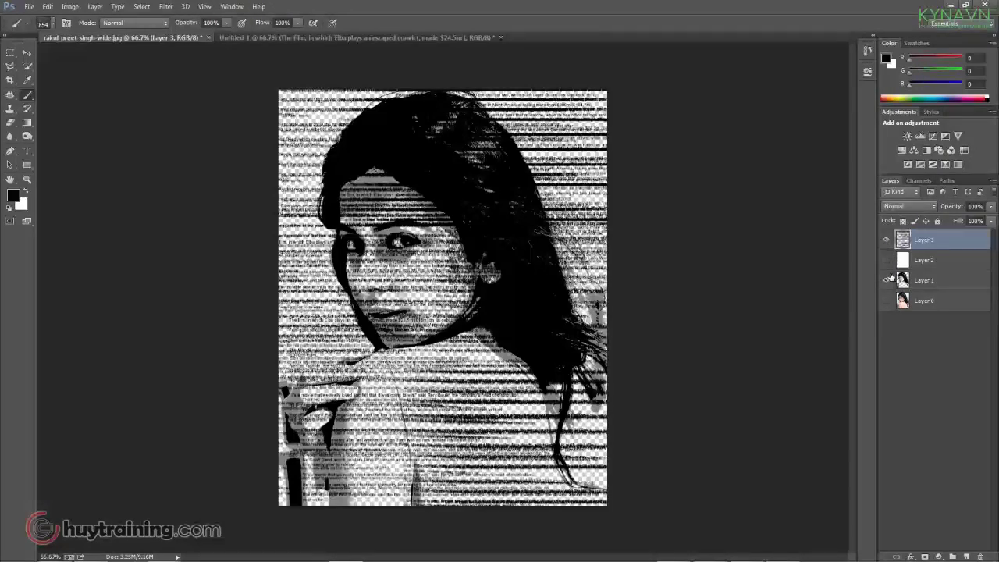
scroll(692, 245, "up", 1)
scroll(691, 245, "down", 1)
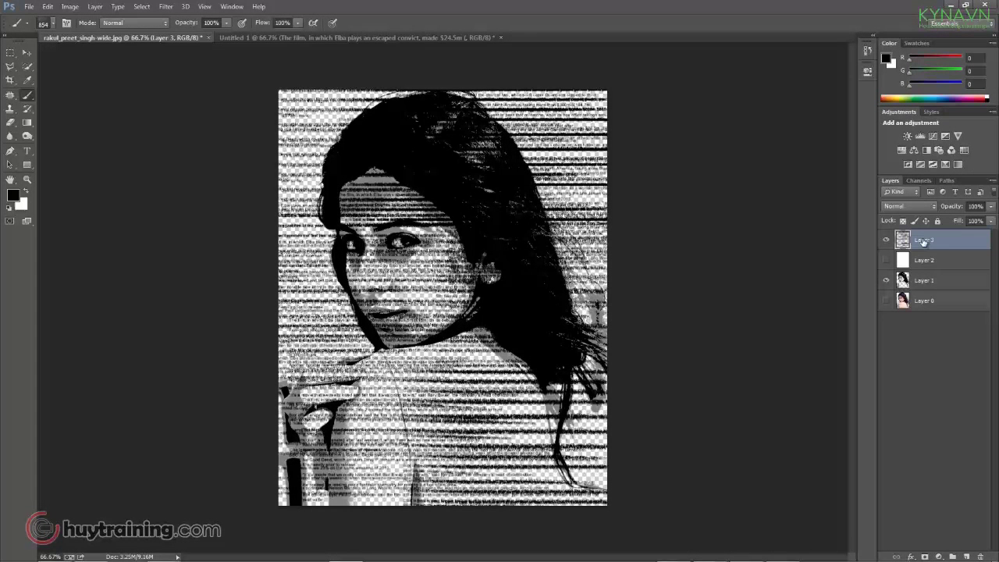
Add a layer mask to Layer 3 and select the black-and-white portrait in Layer 1
left_click(925, 556)
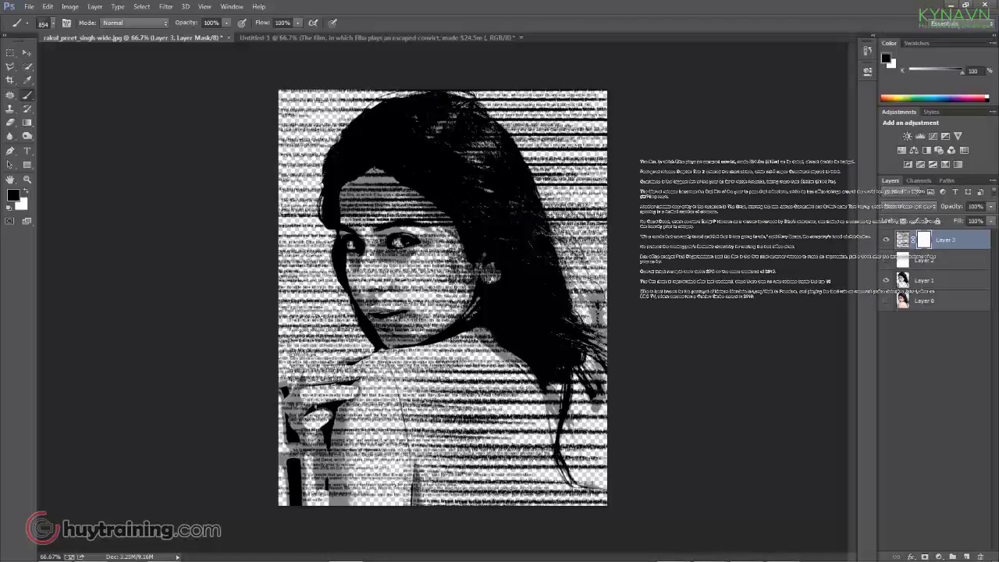
key("alt")
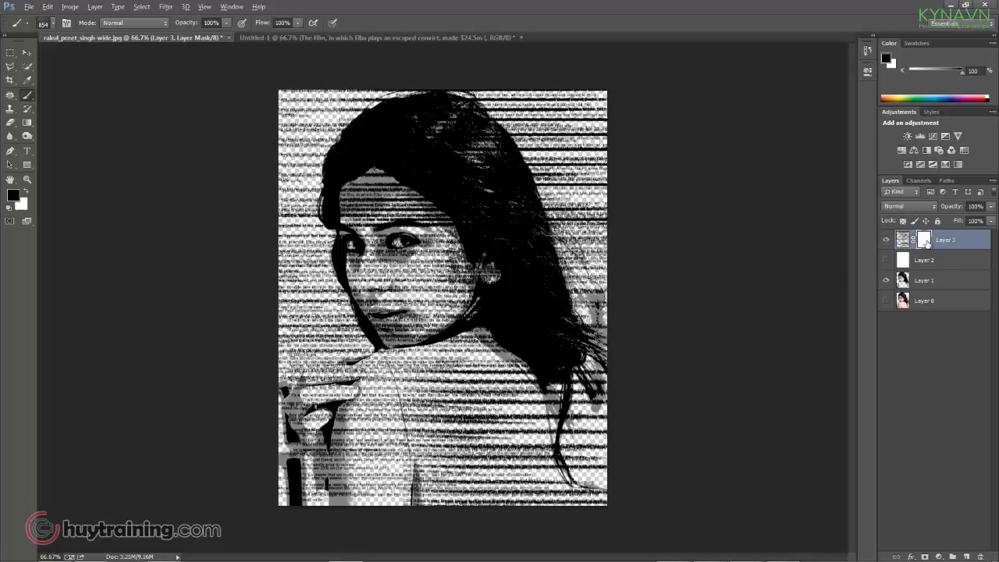
left_click(925, 242, "alt")
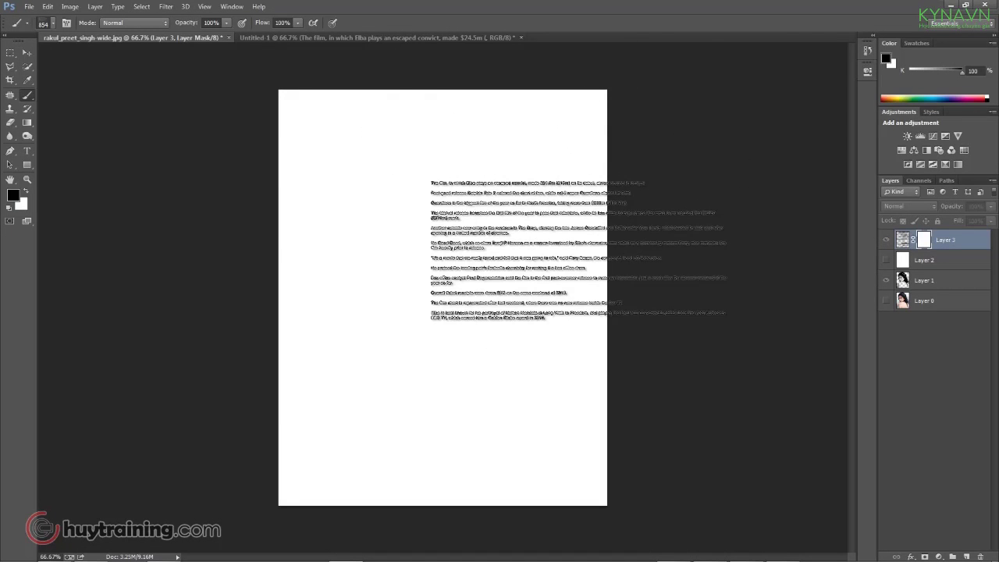
left_click(922, 283)
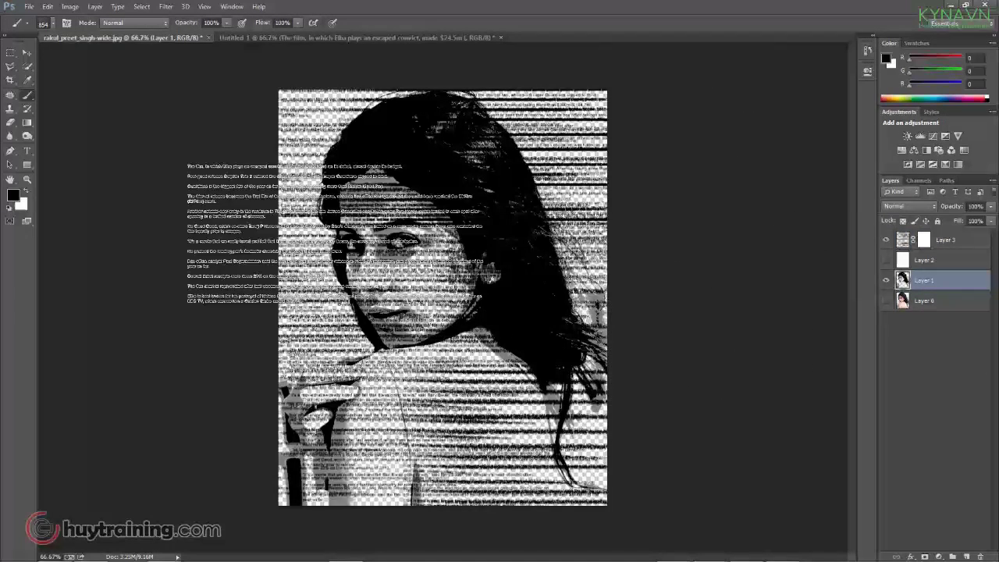
left_click(886, 240)
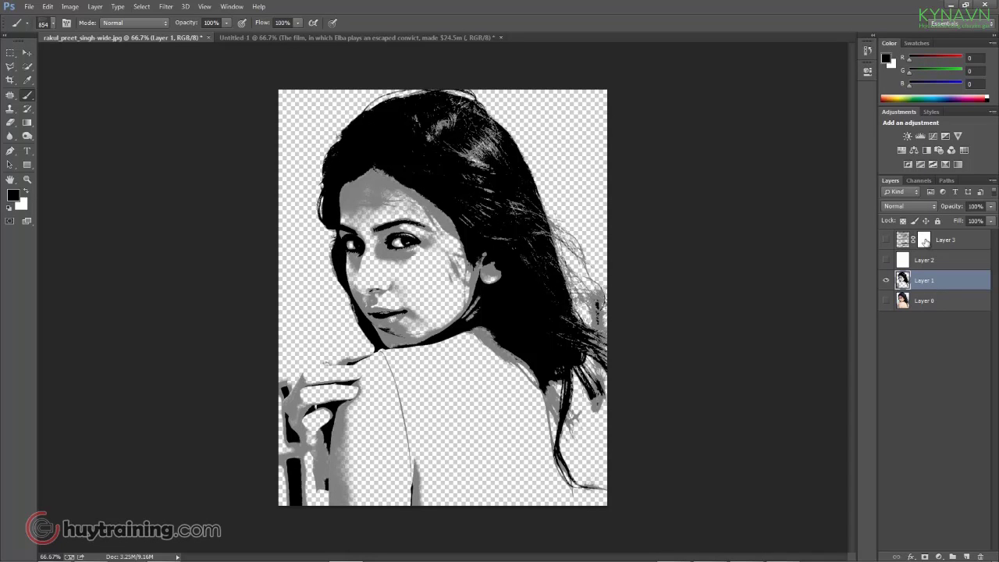
left_click_drag(923, 242, 767, 242)
Paste the portrait into Layer 3's mask while viewing the mask alone
left_click(925, 241)
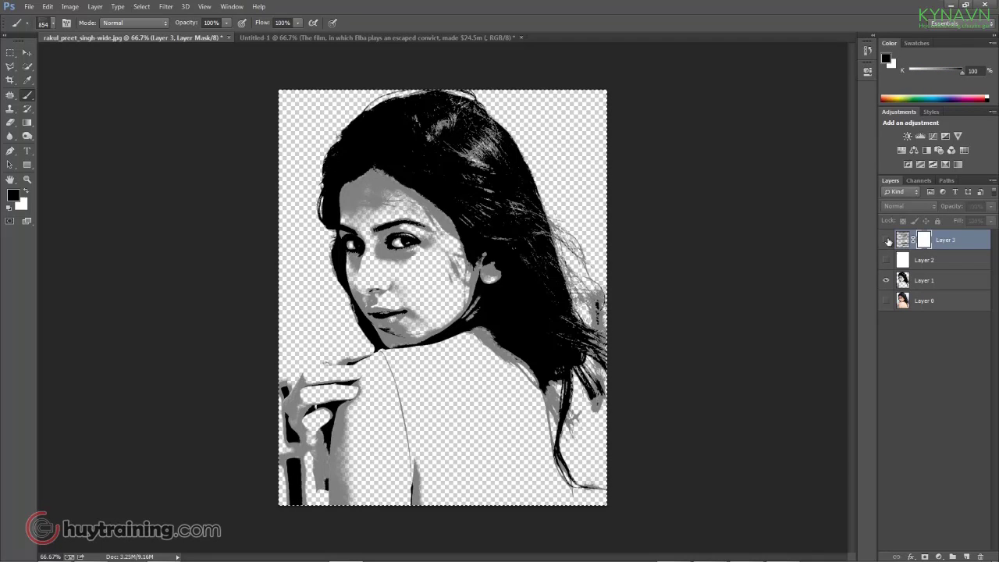
left_click(887, 241)
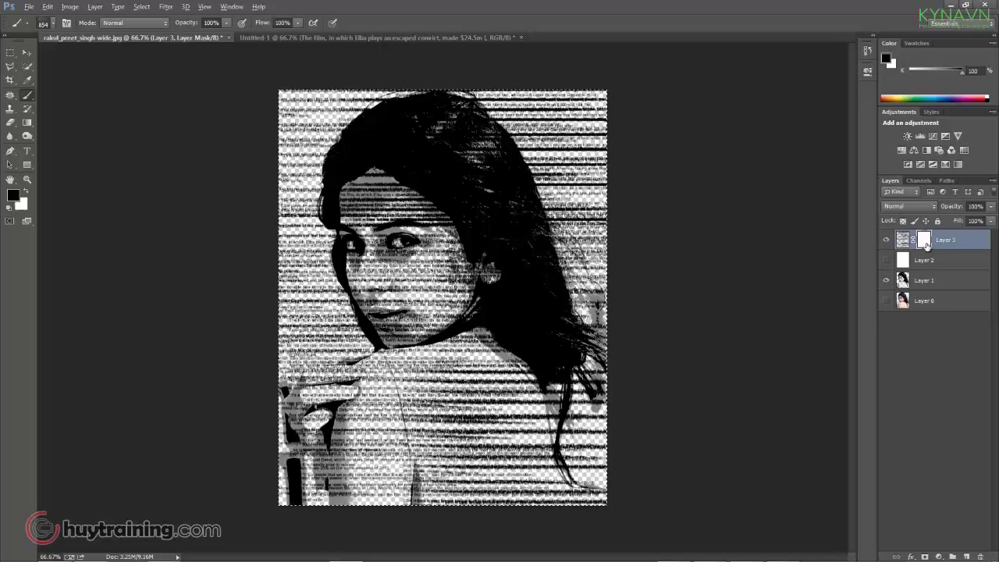
left_click(925, 240, "alt")
key("ctrl+v")
Invert Layer 3's mask with Ctrl+I and make the white Layer 2 visible again
left_click_drag(750, 198, 790, 344)
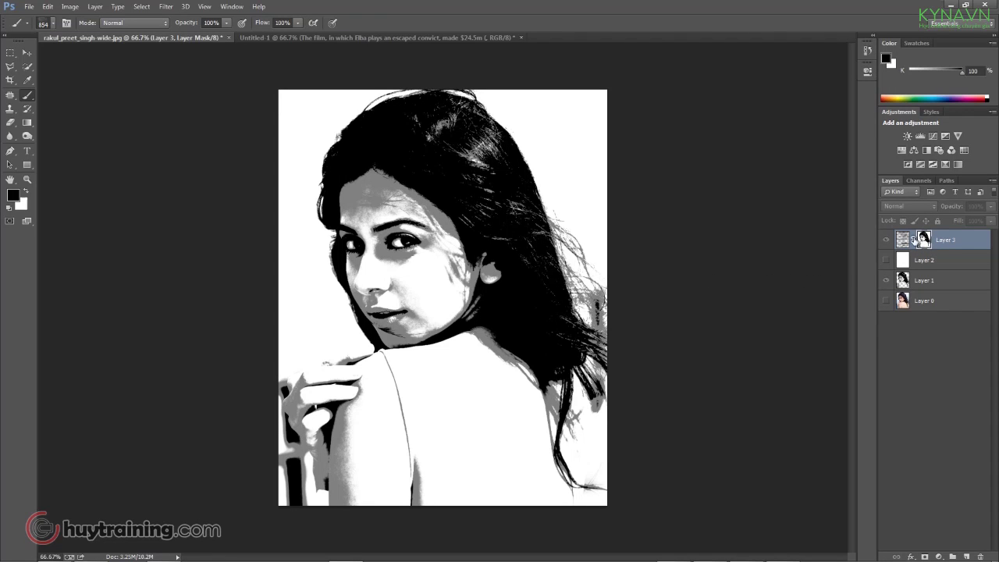
key("ctrl+i")
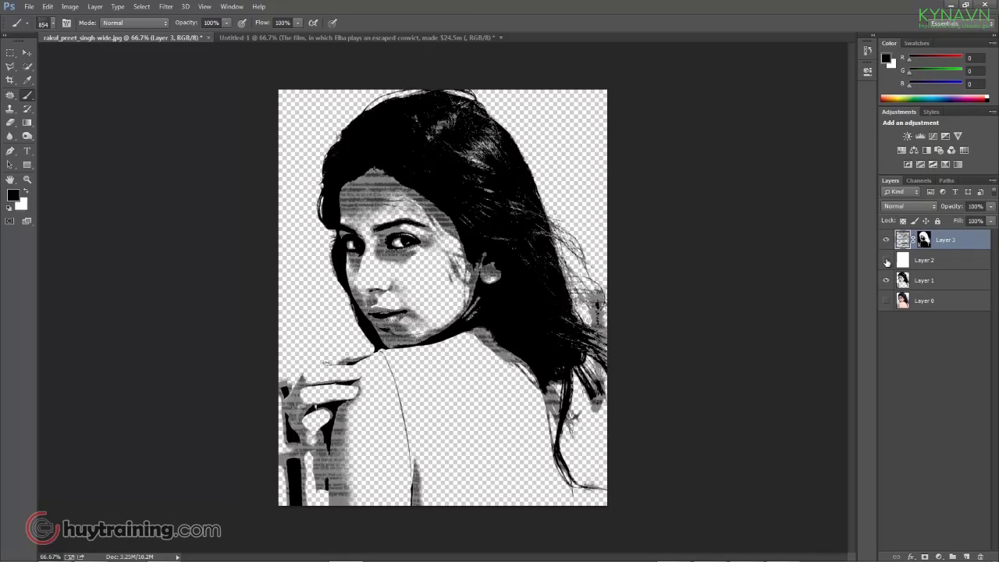
left_click(886, 261)
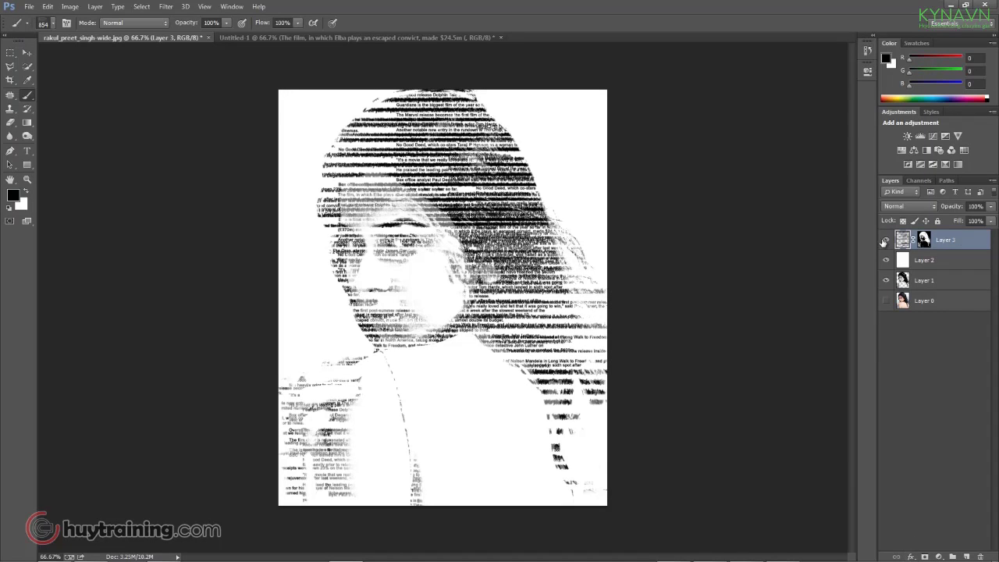
Give Layer 3 a Gradient Overlay style using the Blue, Red, Yellow preset
left_click(911, 556)
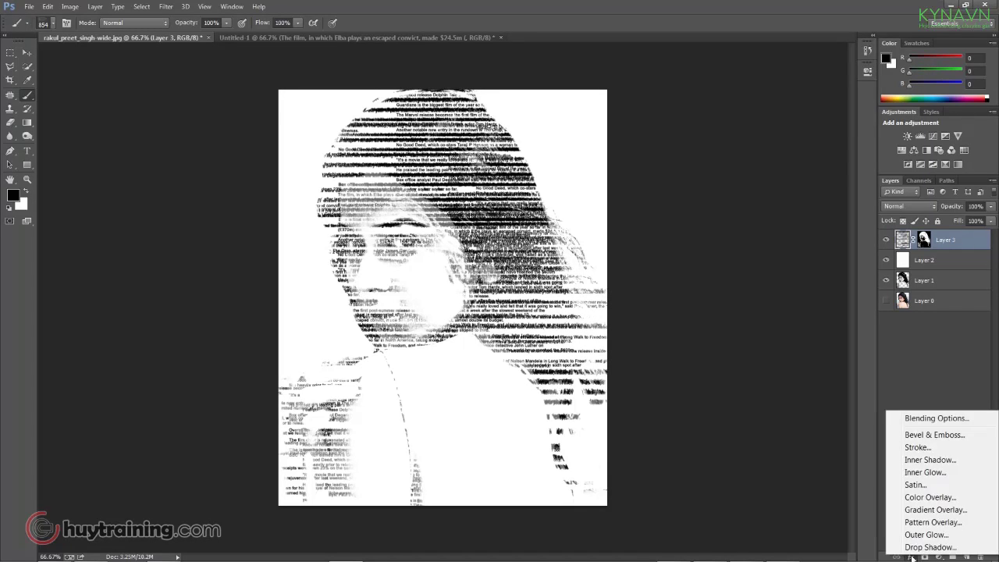
left_click(909, 419)
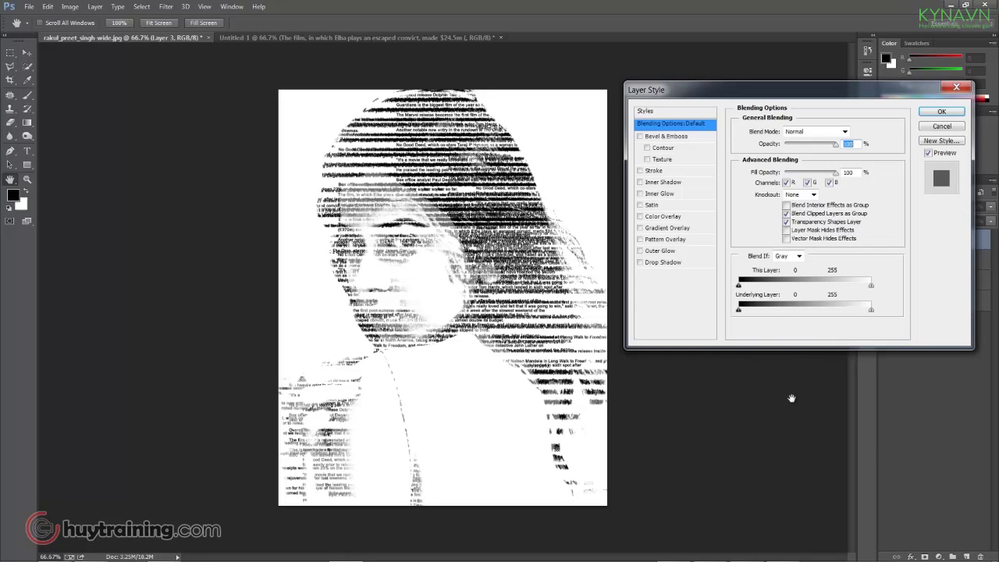
left_click(664, 228)
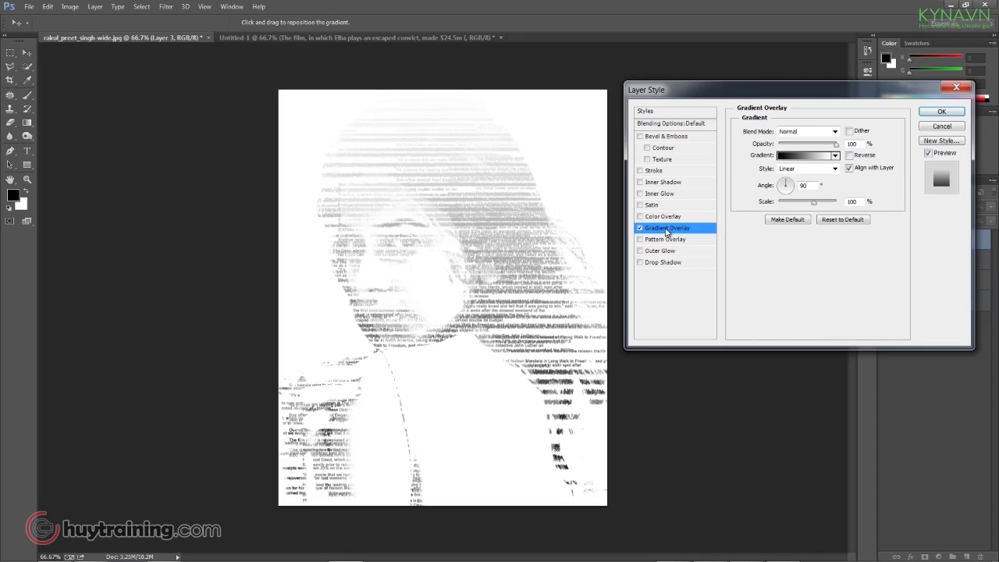
left_click(812, 157)
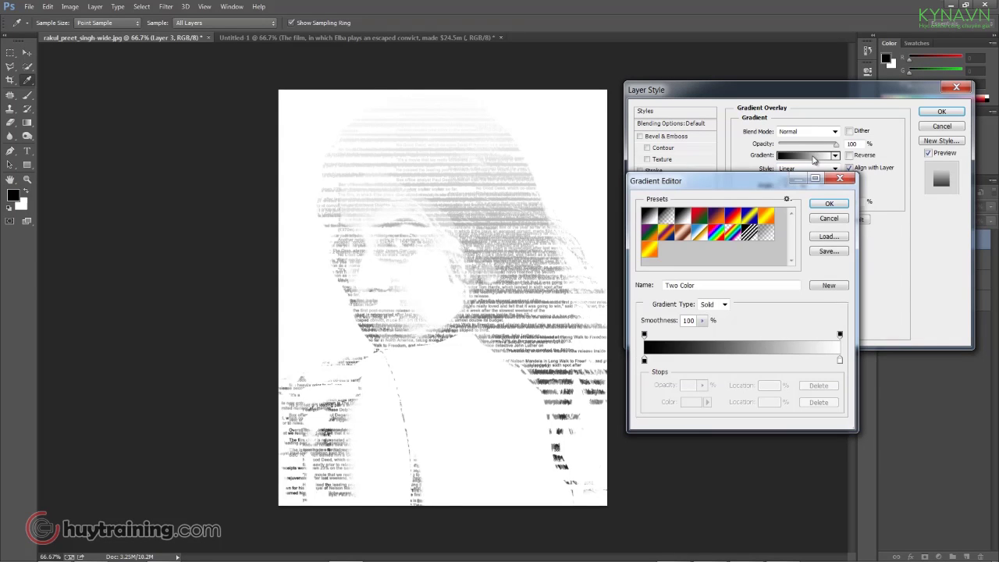
left_click_drag(774, 182, 863, 221)
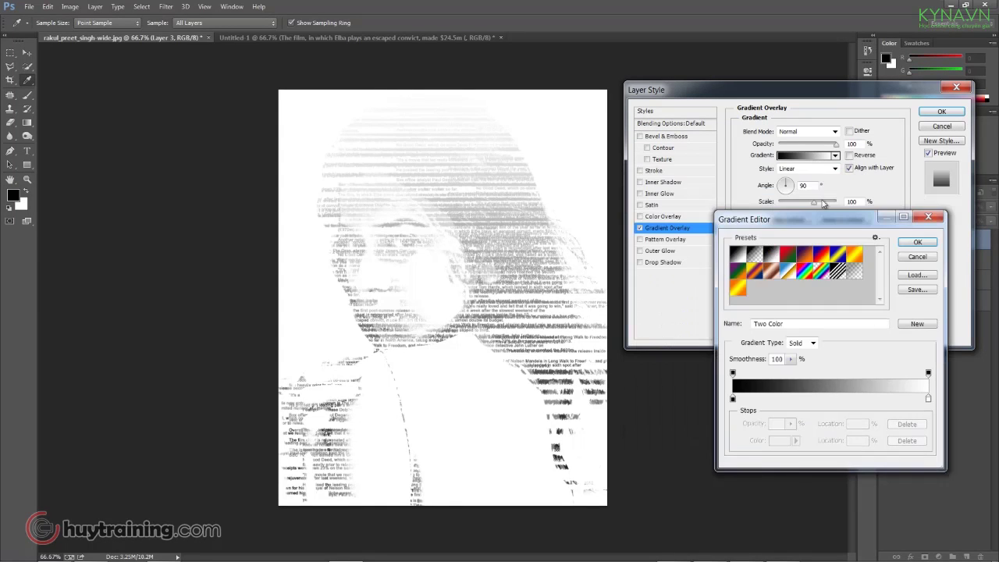
left_click(837, 257)
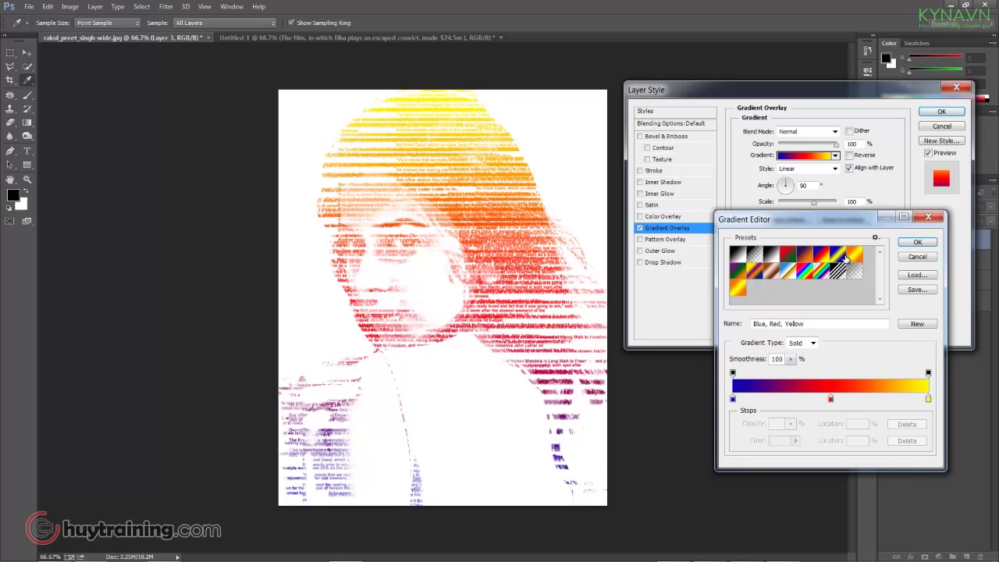
left_click(925, 243)
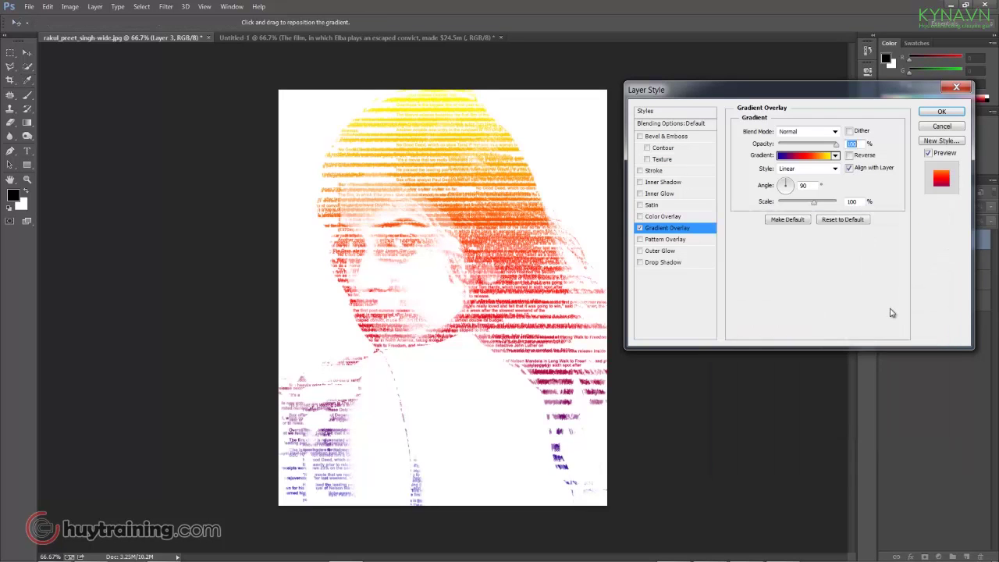
left_click(939, 114)
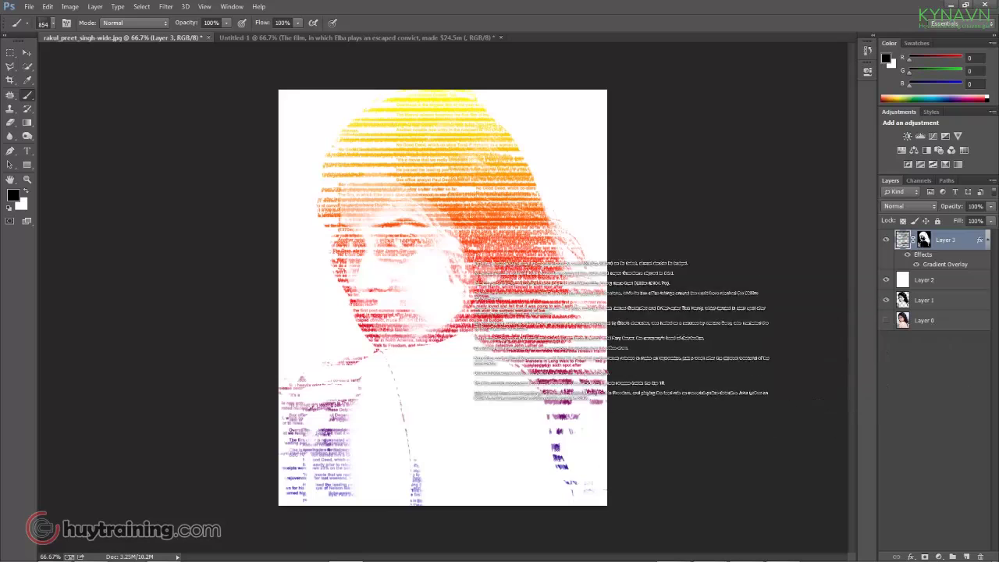
Zoom to 100% on the face and choose a soft round brush
left_click(376, 298)
left_click_drag(375, 292, 413, 305)
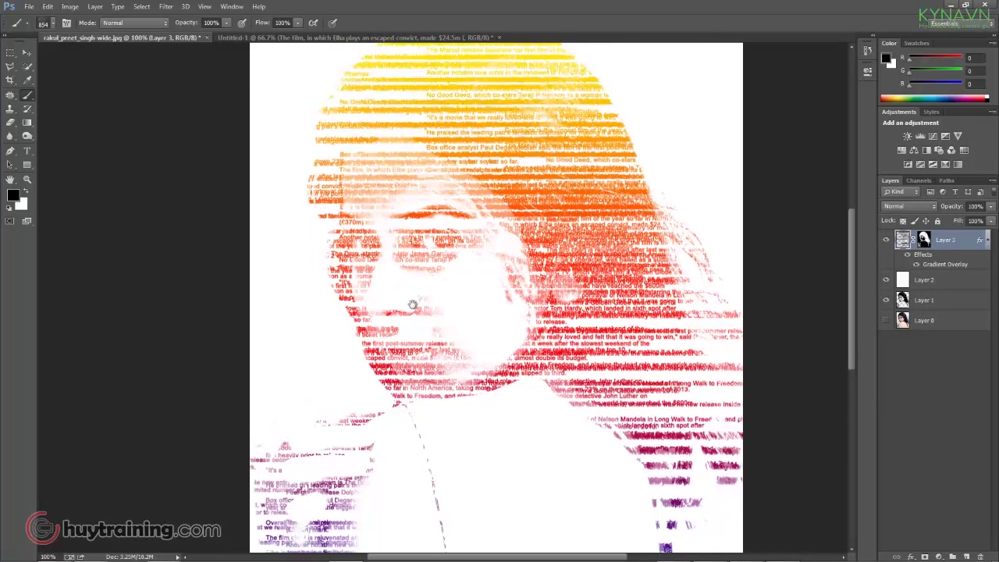
left_click_drag(503, 335, 504, 287)
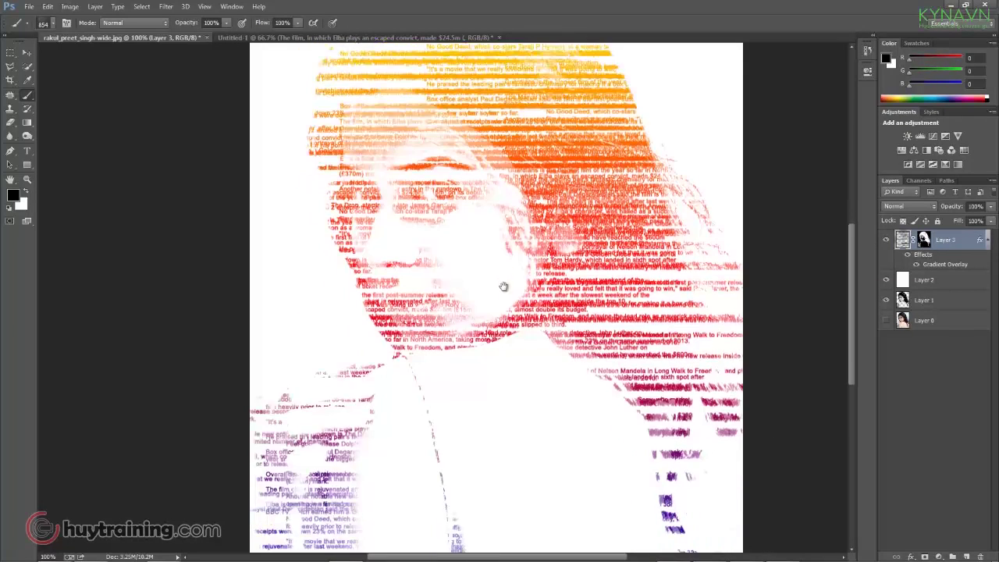
left_click(54, 24)
left_click_drag(200, 144, 200, 107)
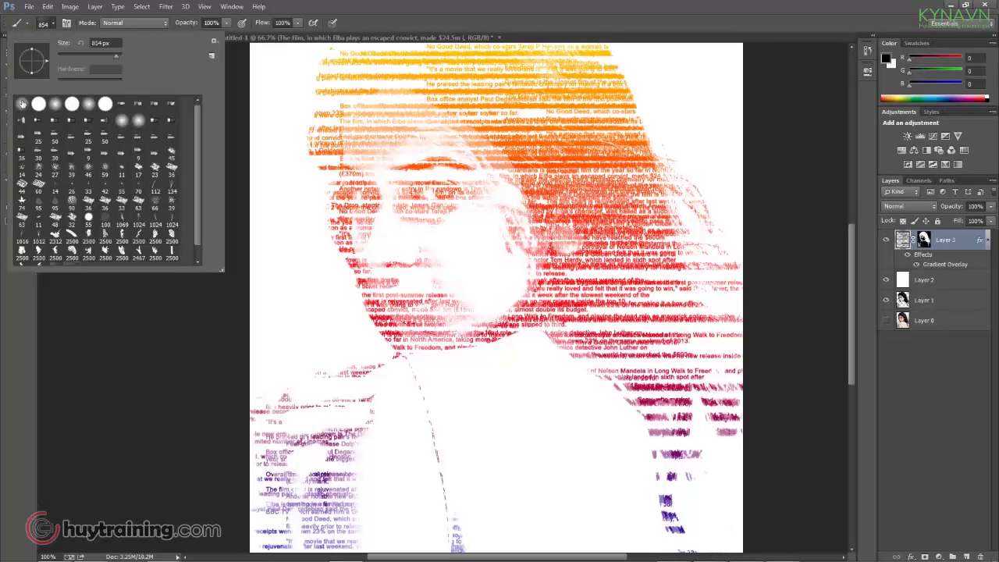
double_click(22, 103)
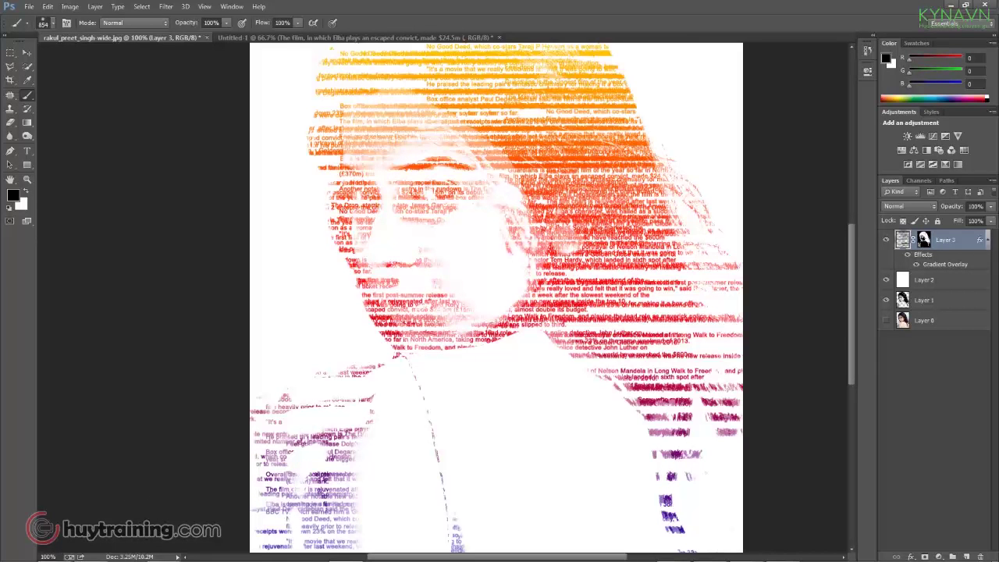
Shrink the round brush and paint over one eye on the mask
right_click(472, 239)
left_click_drag(581, 269, 558, 271)
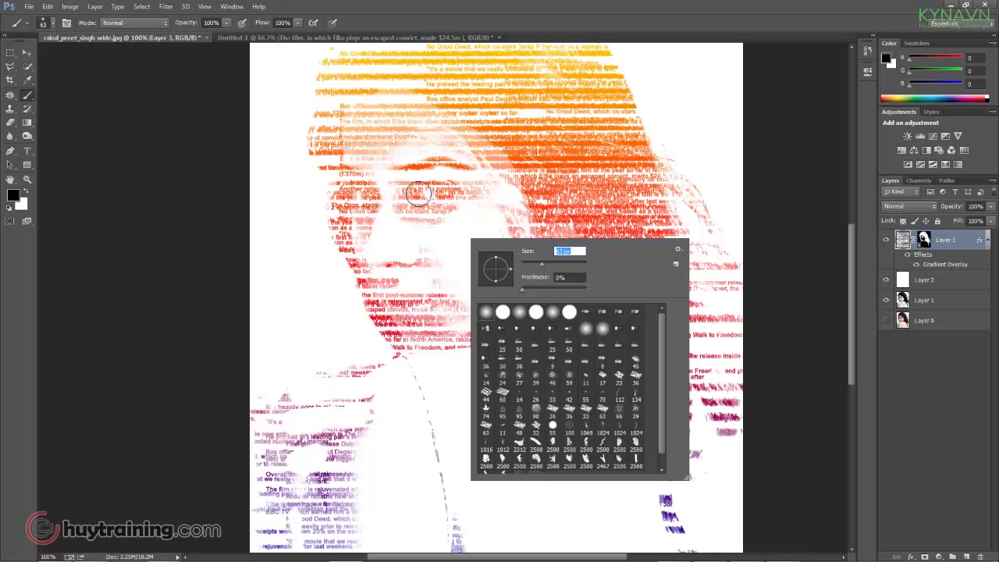
left_click(422, 189)
left_click_drag(421, 187, 449, 191)
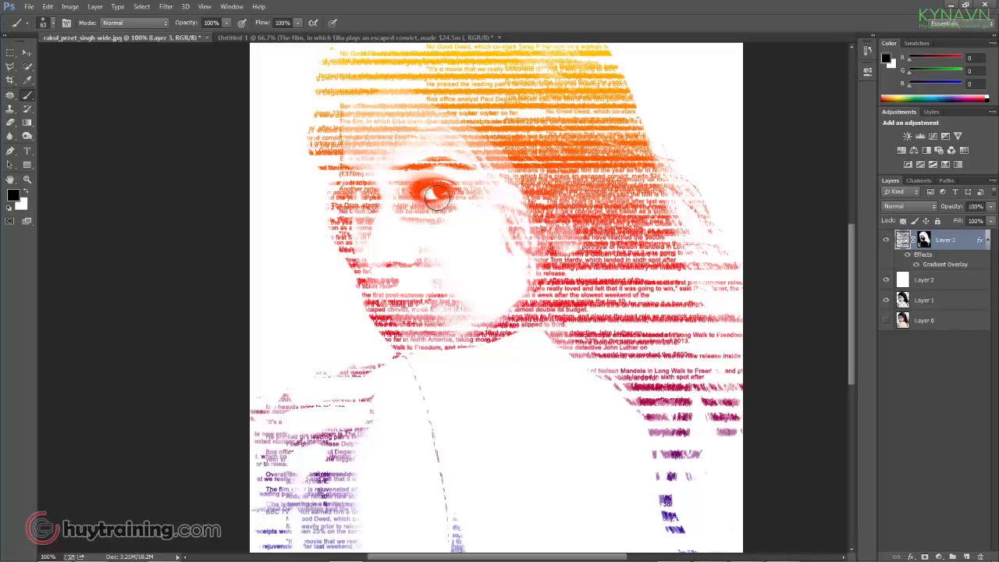
At 49% opacity and 55% flow, build both eyes up in red-orange
left_click(225, 22)
left_click(298, 23)
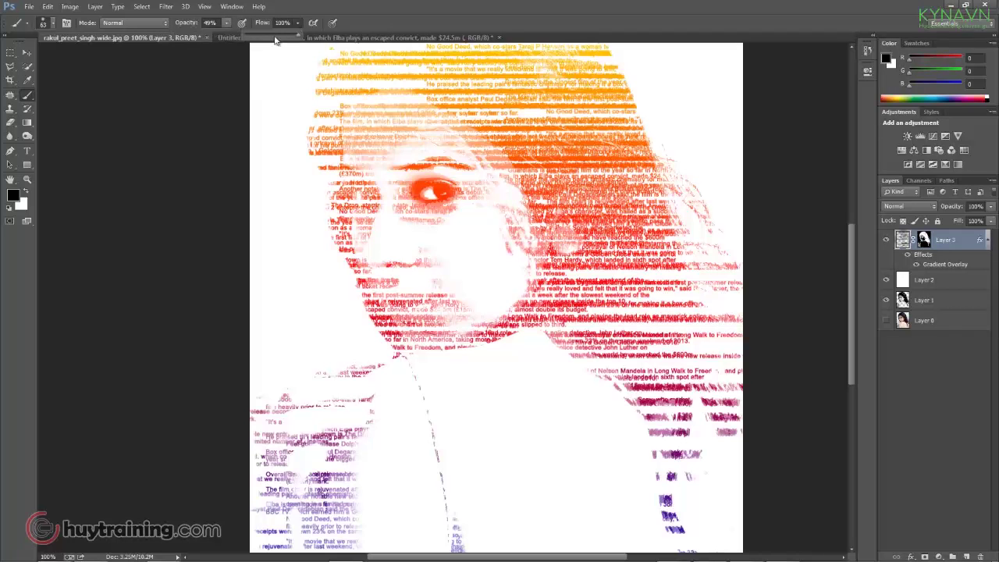
left_click_drag(445, 174, 456, 204)
left_click_drag(426, 162, 398, 216)
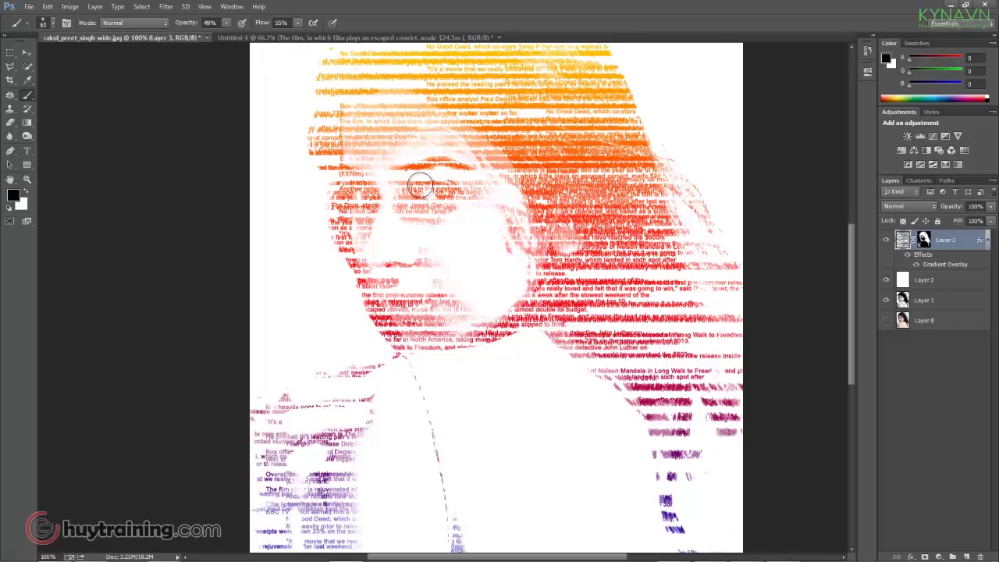
left_click_drag(426, 184, 454, 196)
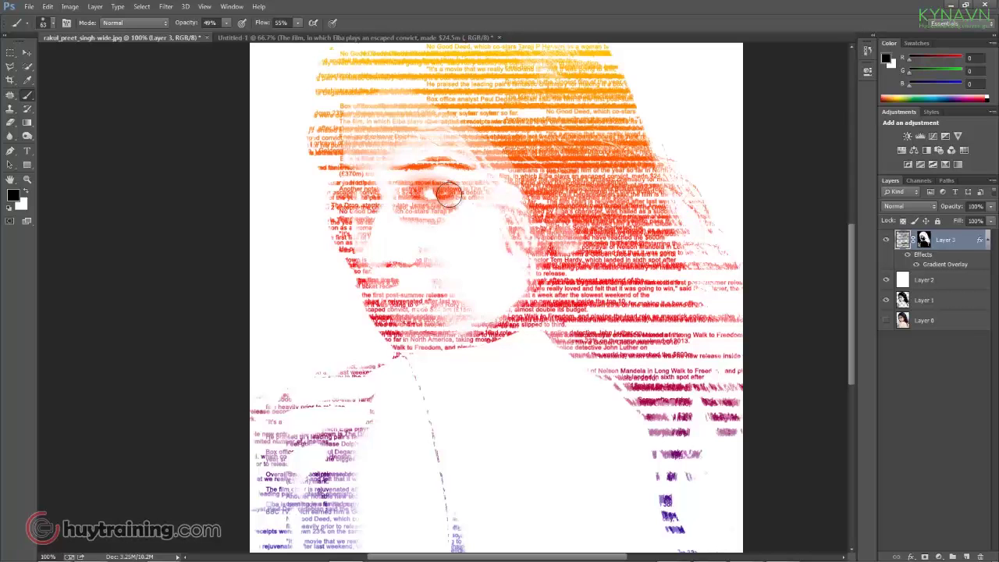
left_click_drag(360, 195, 379, 192)
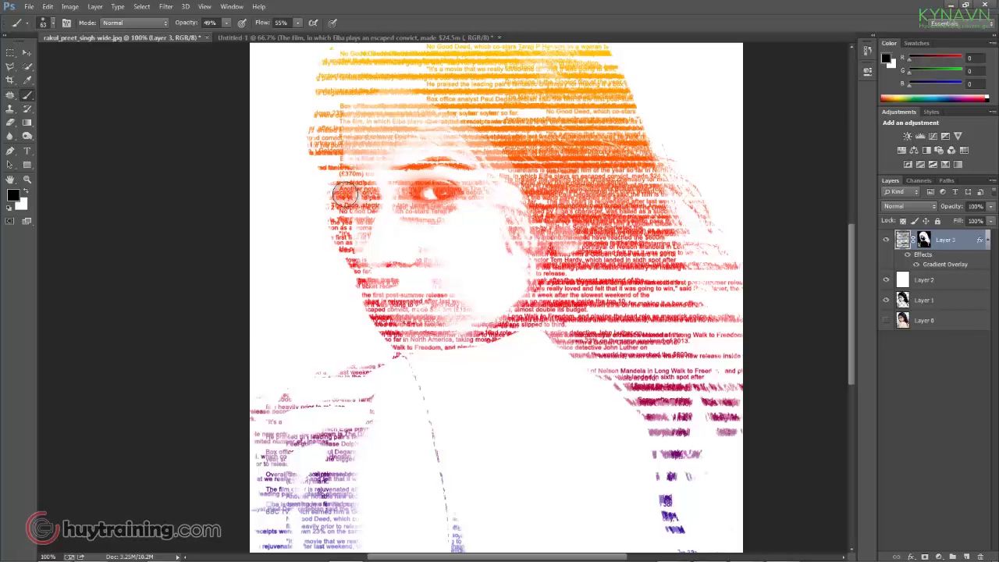
key("ctrl+minus")
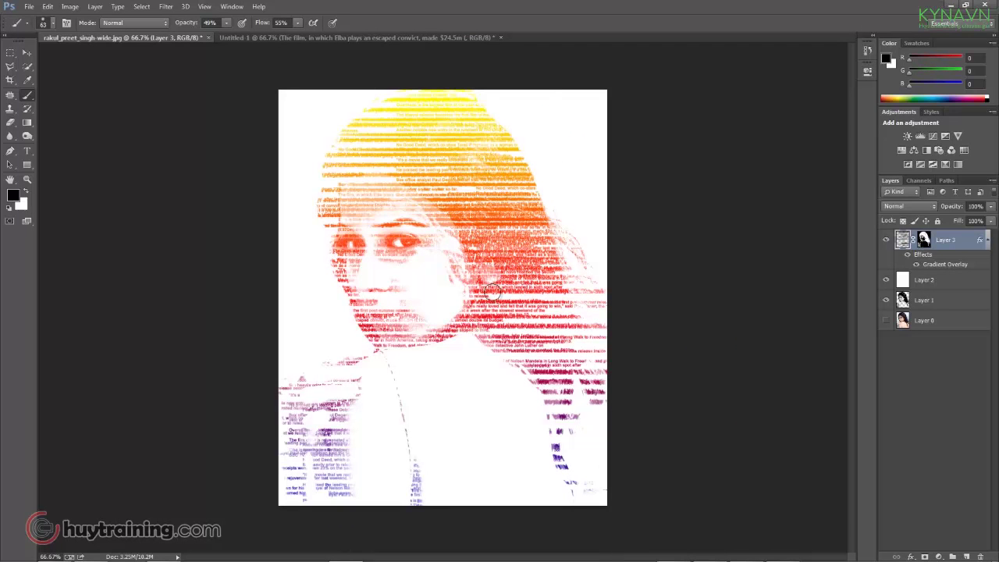
Enlarge the brush and reveal more hair strands along the right side
key("bracketright")
key("bracketright")
key("bracketright")
key("bracketright")
key("bracketright")
key("bracketright")
key("bracketright")
key("bracketright")
key("bracketright")
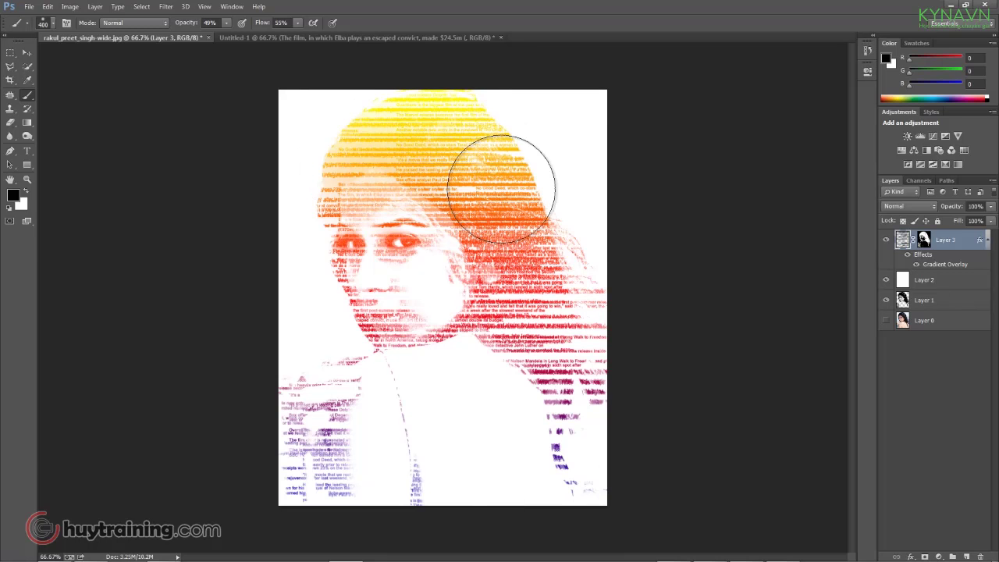
mouse_move(554, 328)
left_mouse_down()
mouse_move(580, 428)
mouse_move(446, 435)
mouse_move(323, 395)
mouse_move(364, 388)
left_mouse_up()
scroll(357, 306, "up", 2)
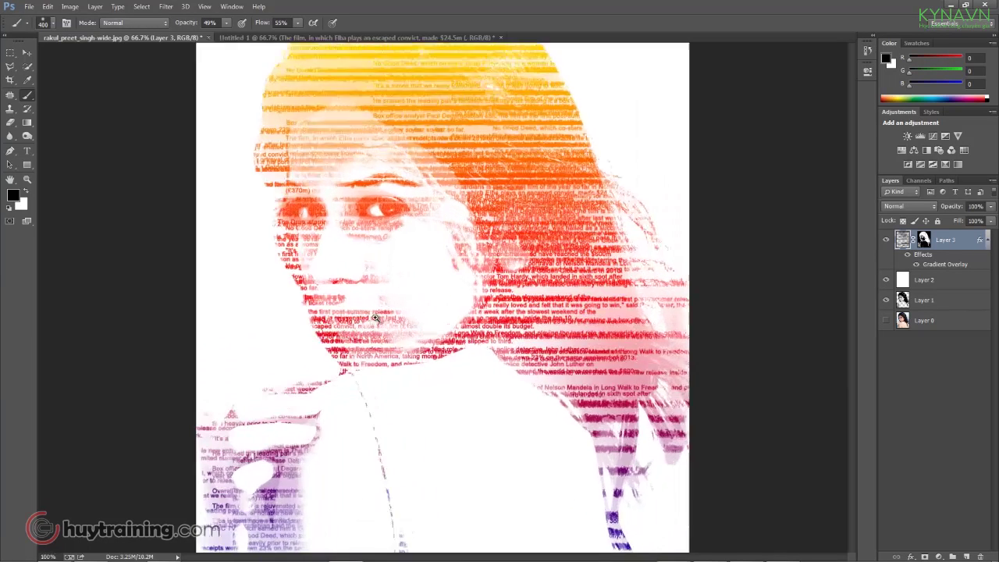
Paint the lips in with a smaller brush, then deepen the right hair and left cheek
key("bracketleft")
key("bracketleft")
key("bracketleft")
key("bracketleft")
key("bracketleft")
key("bracketleft")
key("bracketleft")
key("bracketleft")
key("bracketleft")
mouse_move(436, 324)
left_mouse_down()
mouse_move(502, 301)
mouse_move(520, 339)
mouse_move(511, 315)
mouse_move(391, 286)
mouse_move(446, 257)
mouse_move(457, 238)
mouse_move(428, 309)
mouse_move(526, 346)
left_mouse_up()
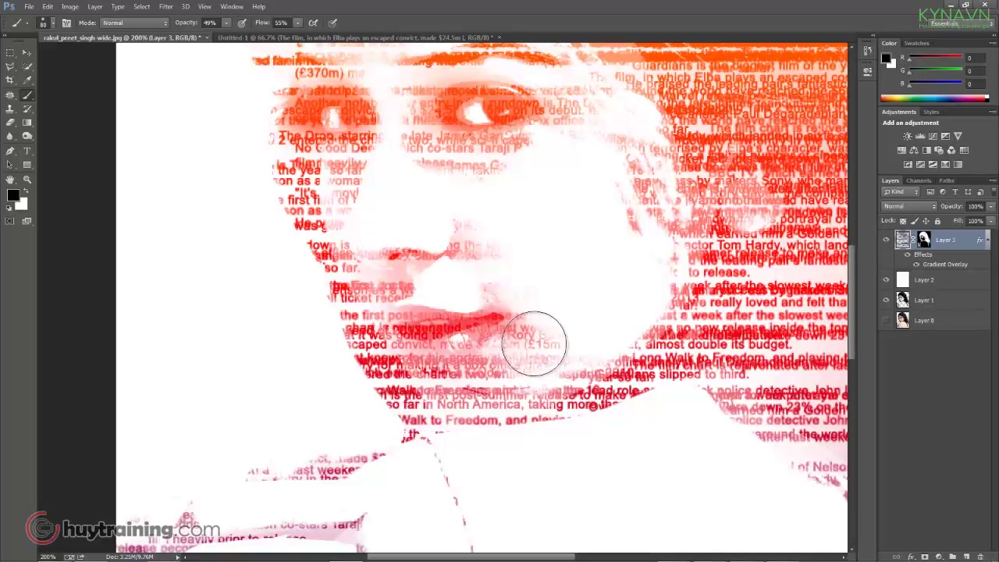
key("ctrl+minus")
key("ctrl+minus")
key("ctrl+minus")
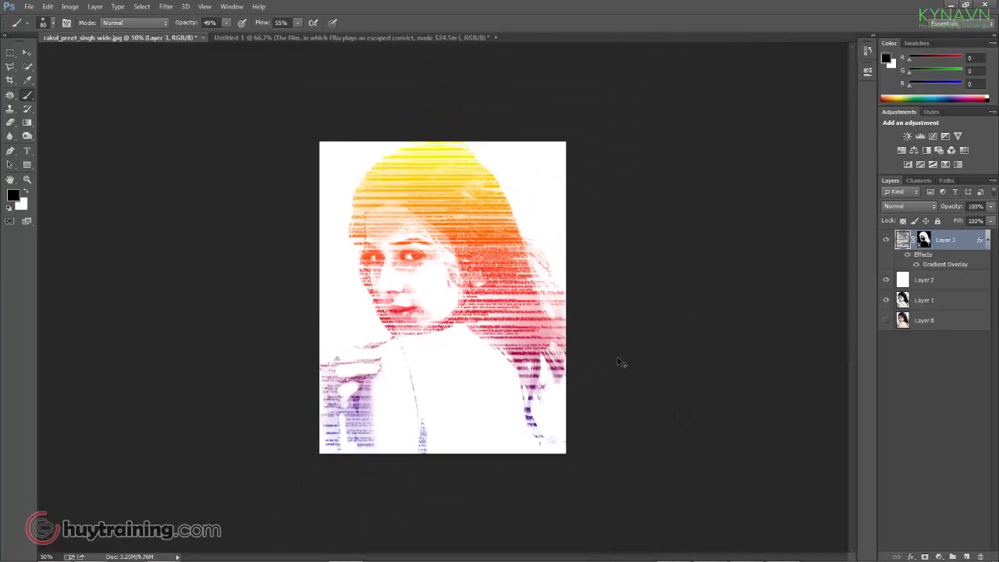
left_click(434, 357, "ctrl")
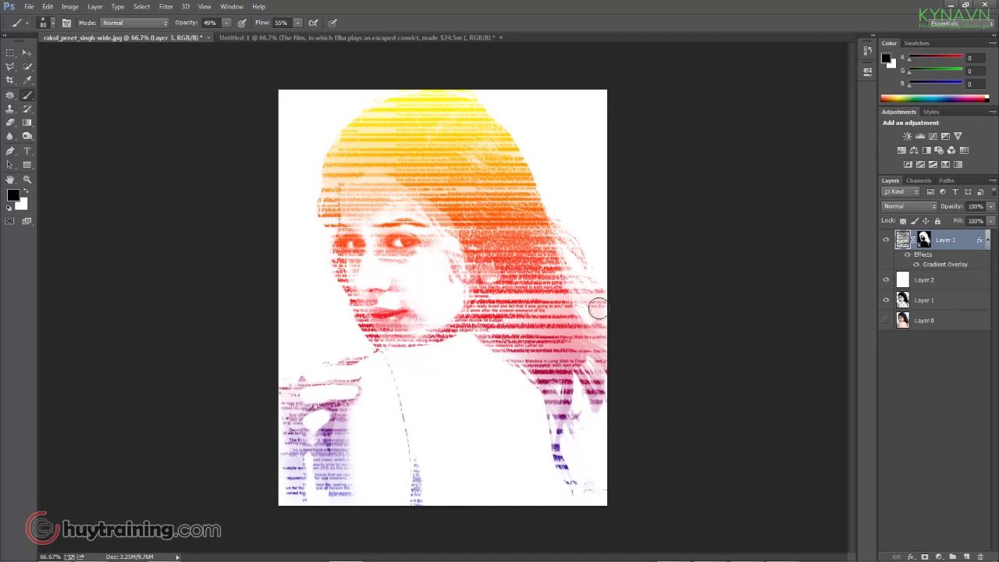
mouse_move(500, 246)
left_mouse_down()
mouse_move(546, 235)
mouse_move(498, 268)
left_mouse_up()
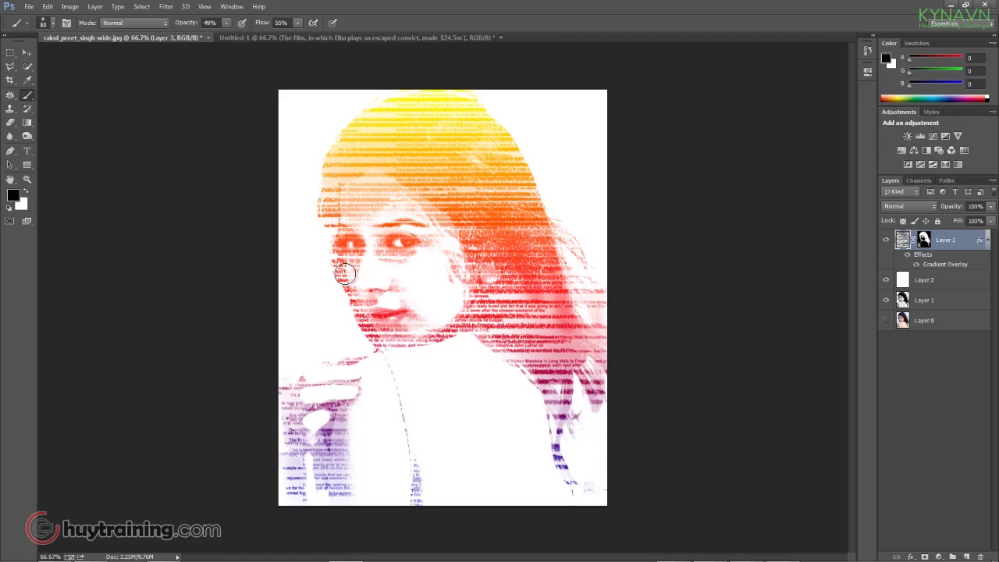
left_click_drag(363, 335, 379, 339)
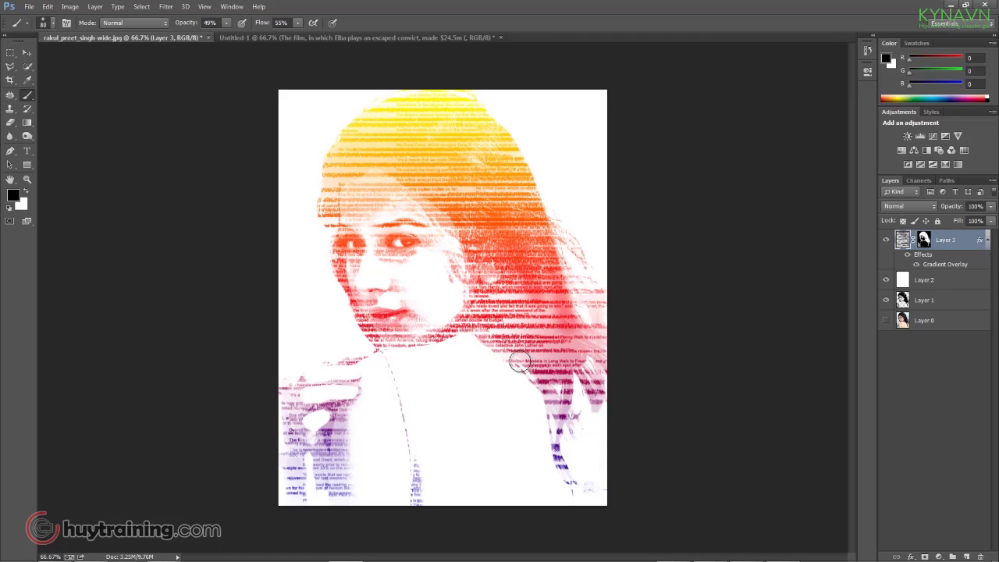